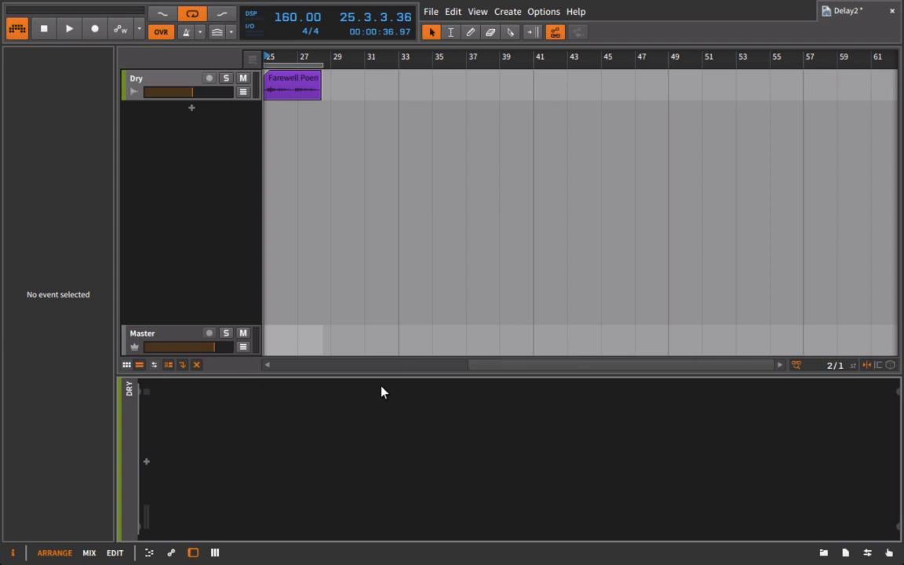
Step: Add the Chorus device from the Bitwig device list to the Dry track and hide the browser
left_click(823, 552)
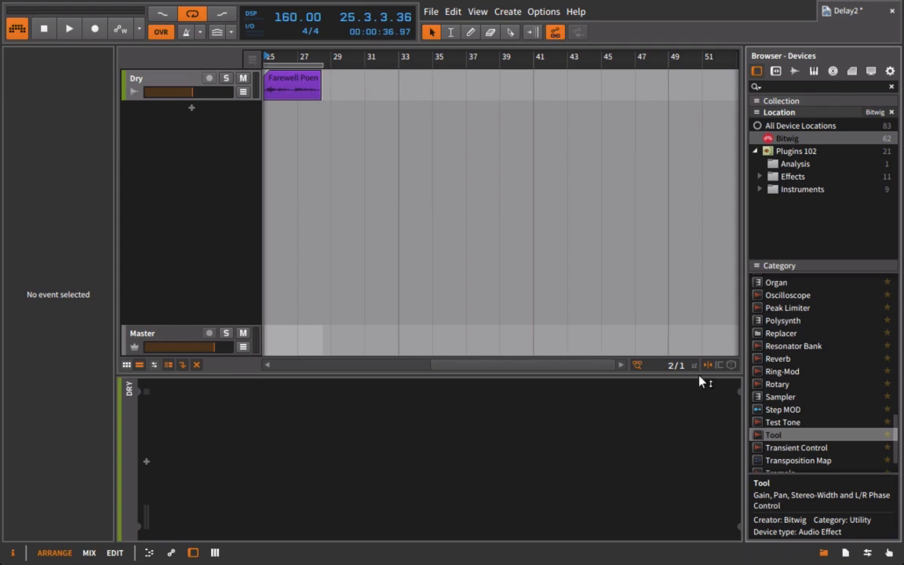
scroll(816, 377, "up", 10)
left_click_drag(779, 357, 181, 91)
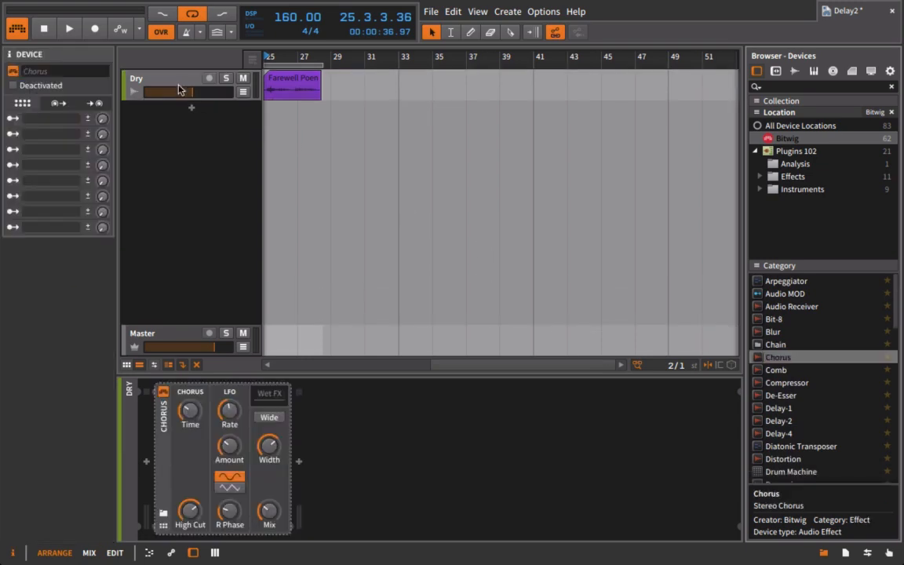
left_click(822, 552)
Step: Play the Dry track, comparing the sound with Chorus bypassed and enabled and checking the track's level meters
key("space")
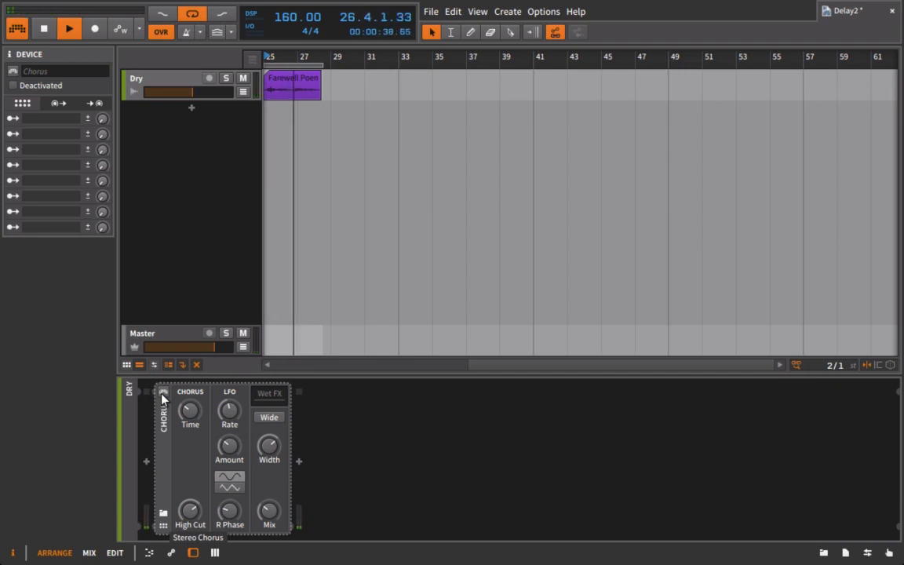
left_click(162, 392)
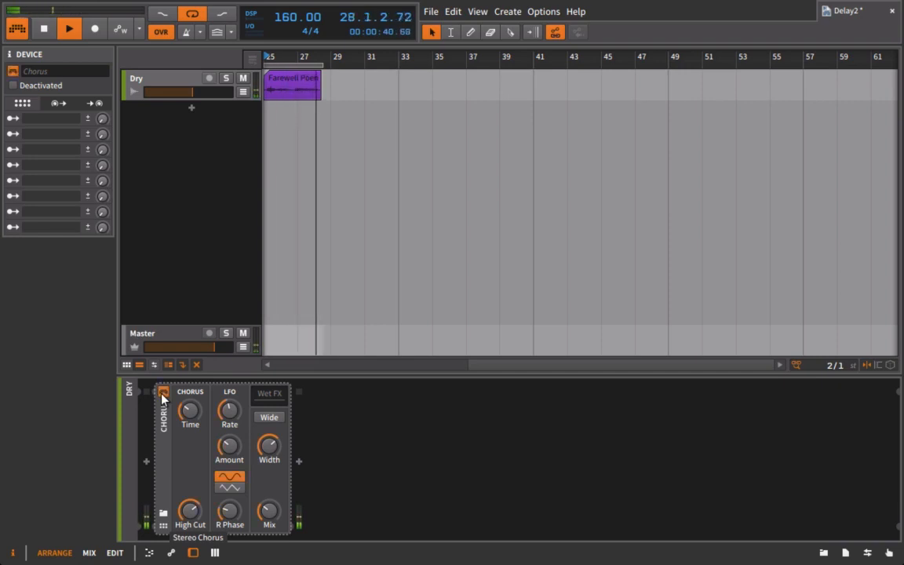
left_click(176, 75)
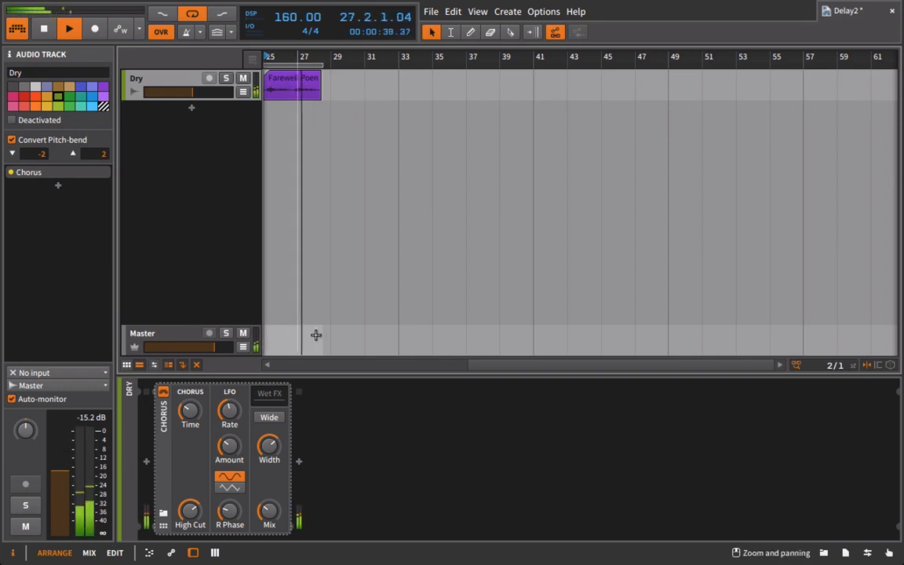
key("space")
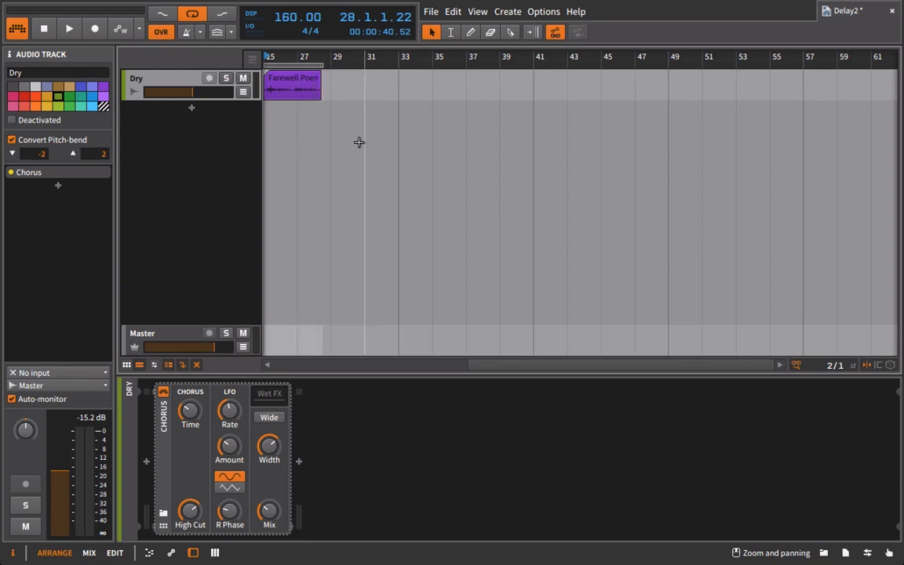
Step: Inspect the Farewell Poem clip's waveform in the enlarged audio editor and return to the Dry track's devices
double_click(293, 88)
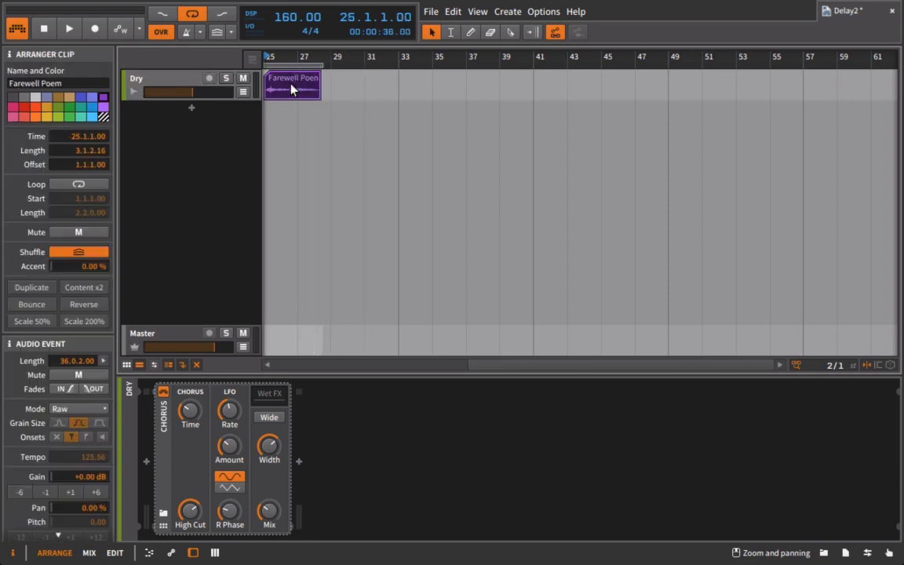
left_click_drag(379, 381, 377, 359)
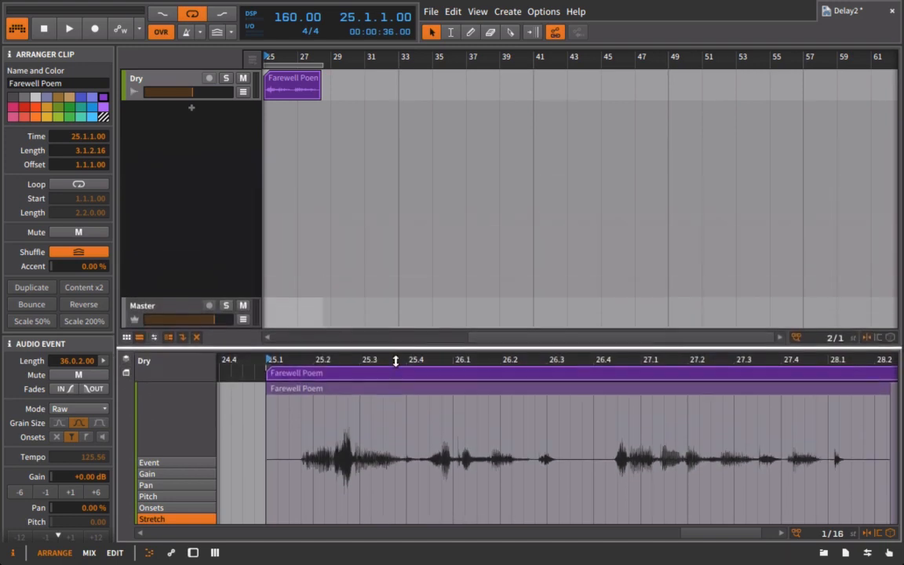
left_click(202, 84)
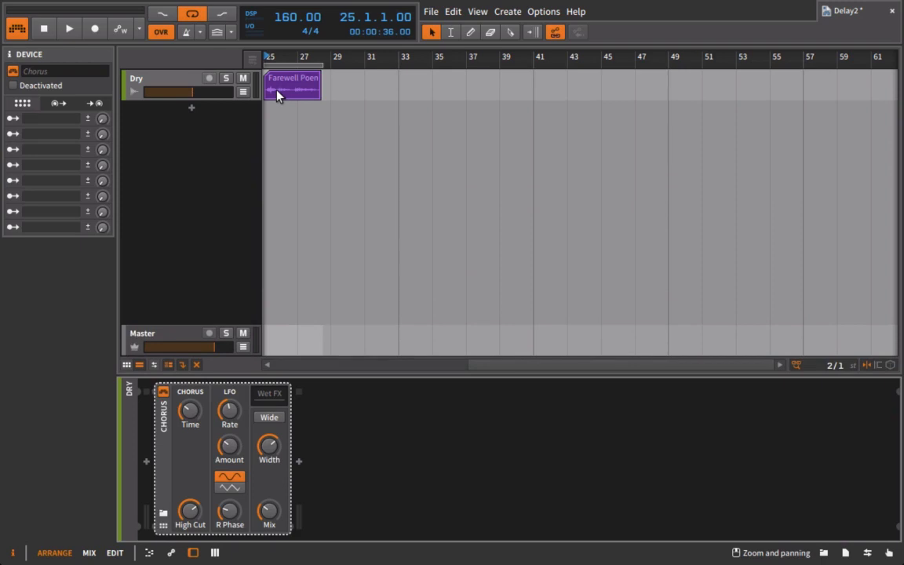
Step: Bypass the Chorus on the Dry track and add a Tool device after it
left_click(163, 390)
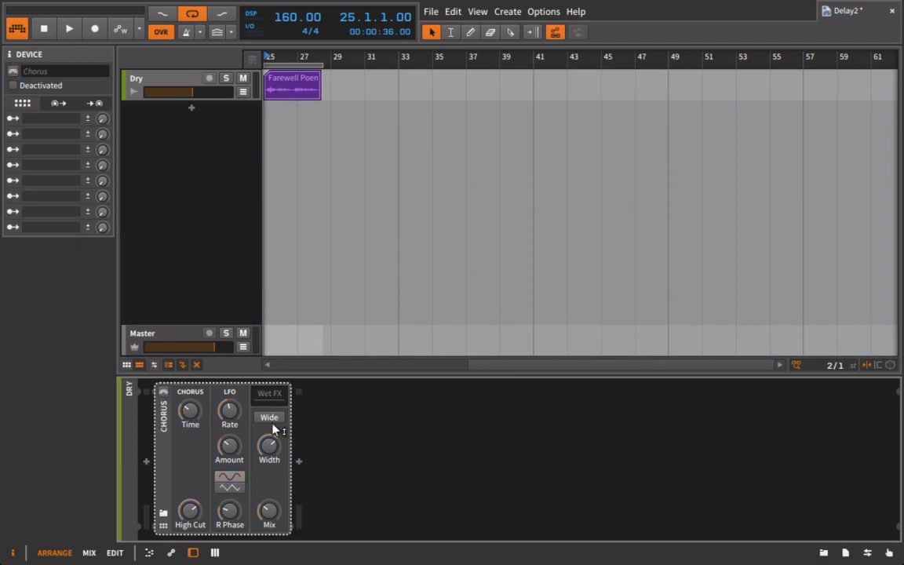
left_click(826, 551)
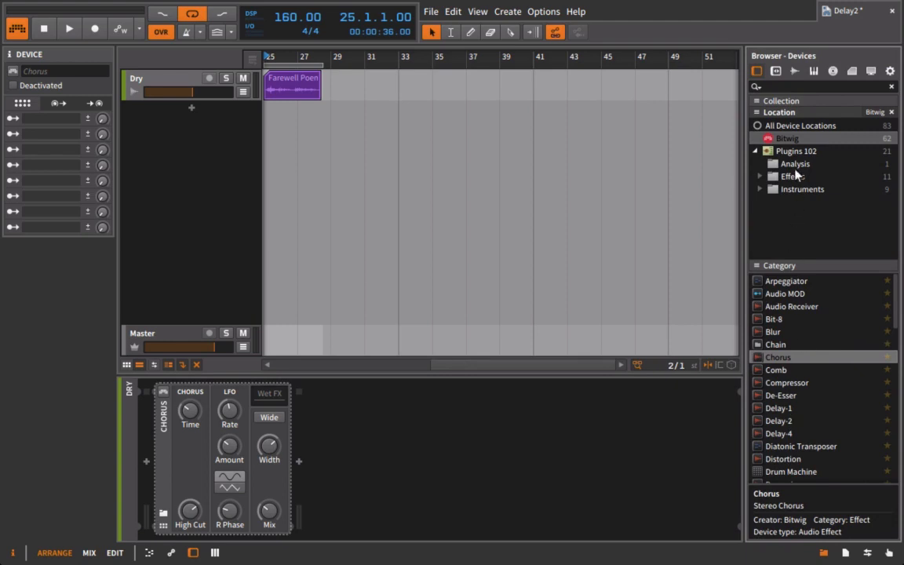
scroll(798, 369, "down", 15)
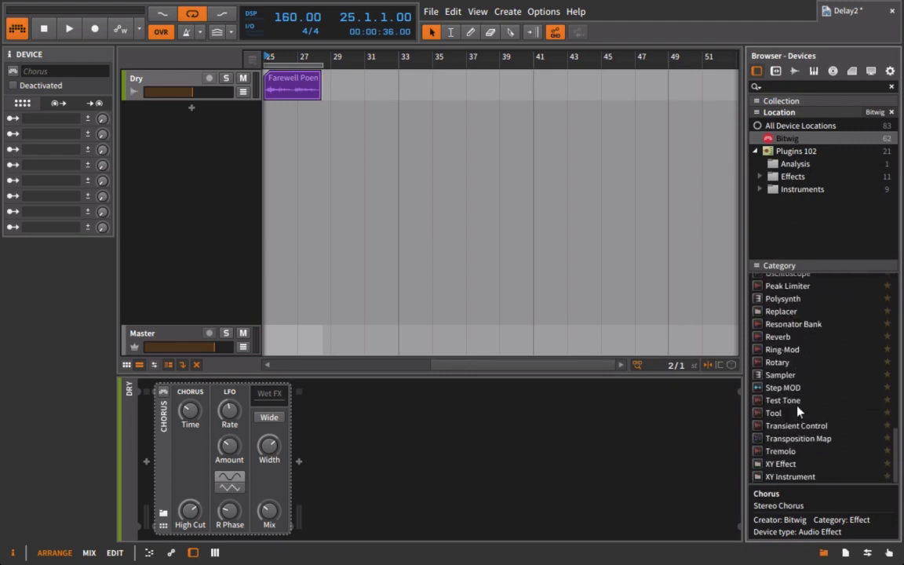
left_click(797, 413)
left_click_drag(764, 434, 646, 439)
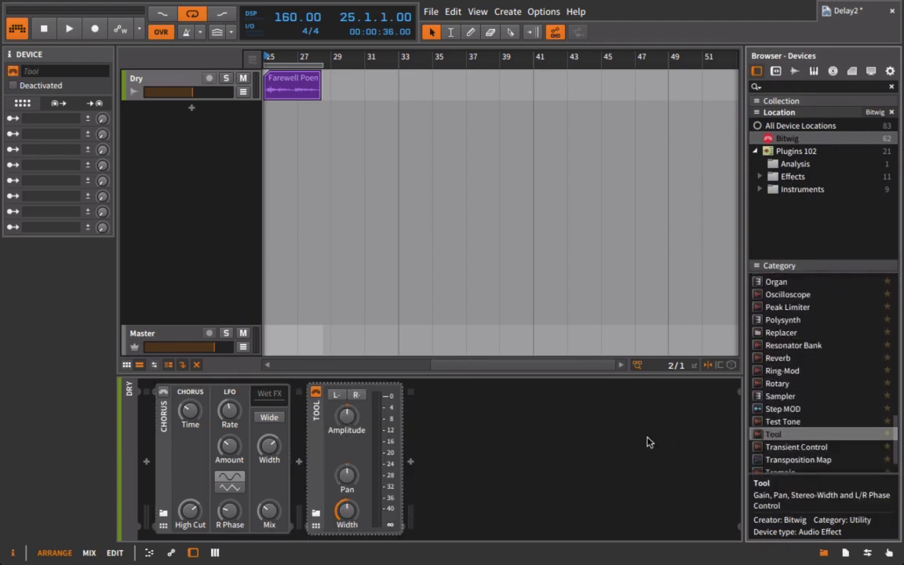
Step: Try a greater Width on the Tool device during playback and restore the default setting
left_click_drag(347, 511, 347, 495)
key("space")
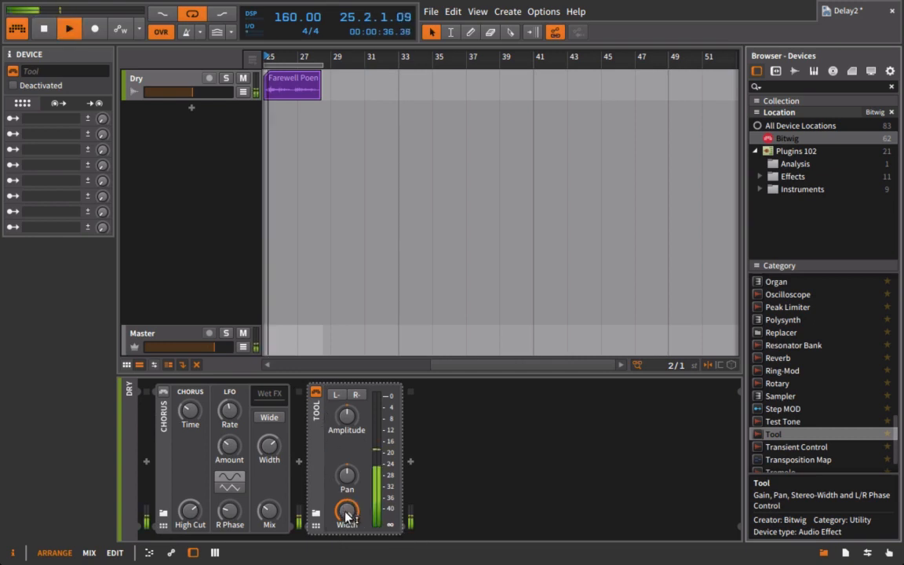
mouse_move(346, 515)
left_mouse_down()
mouse_move(346, 502)
mouse_move(346, 524)
mouse_move(346, 502)
mouse_move(346, 515)
left_mouse_up()
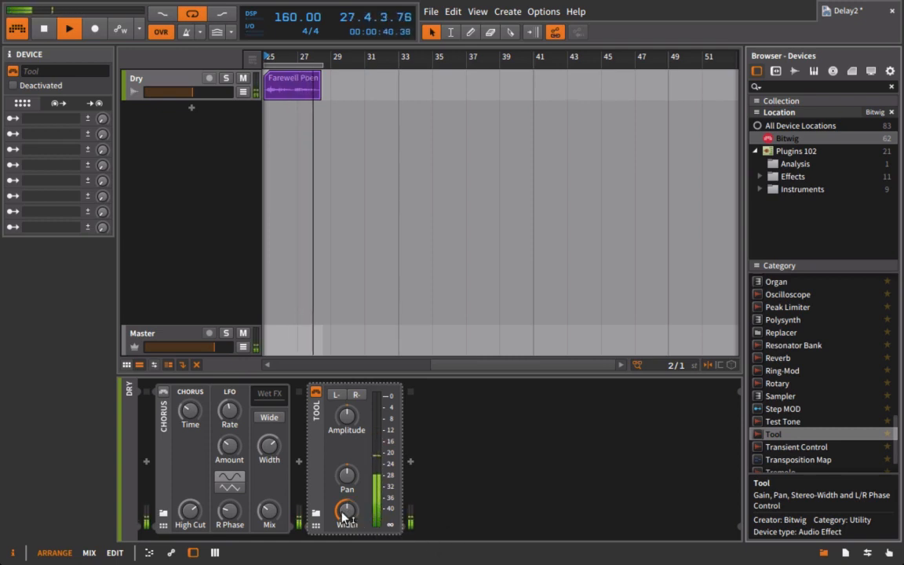
key("space")
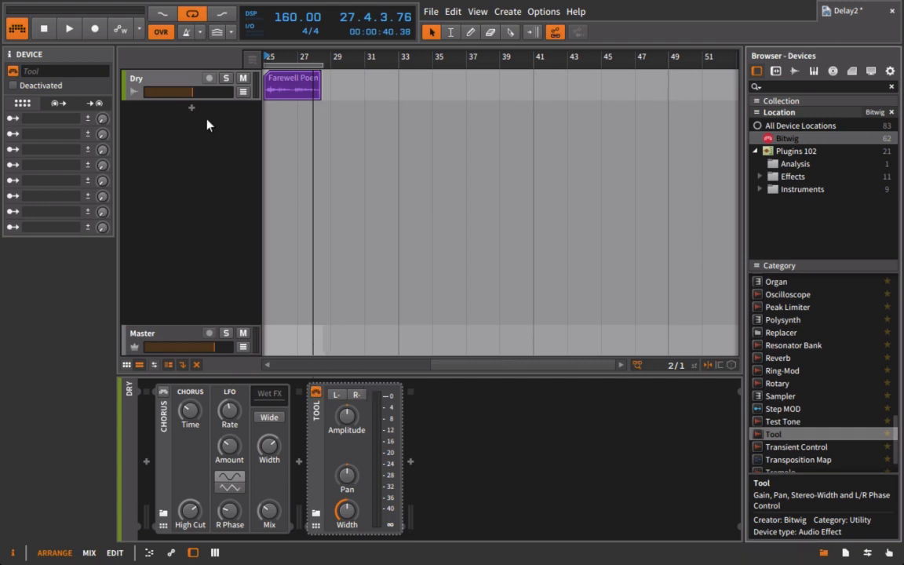
Step: Duplicate the Dry track with its clip and devices, and play both copies together
left_click(157, 81)
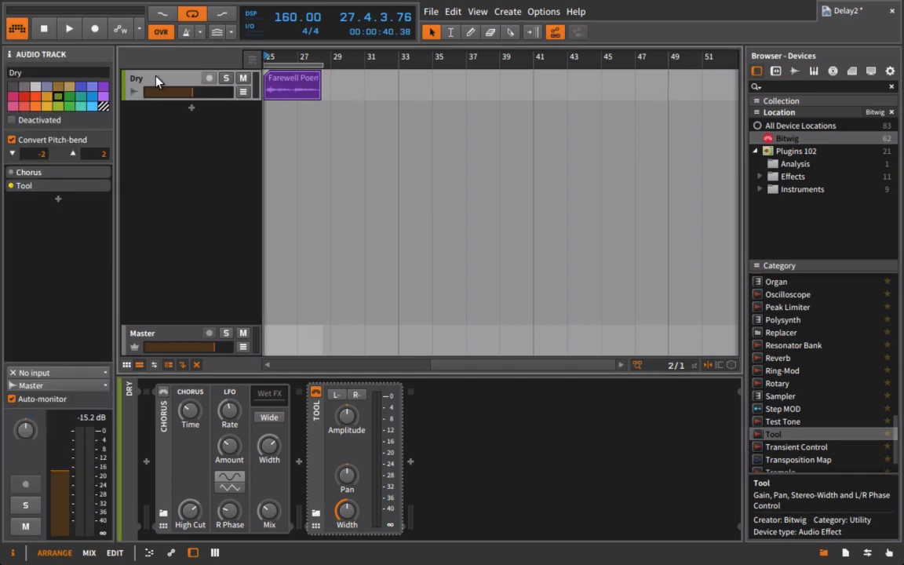
key("ctrl+d")
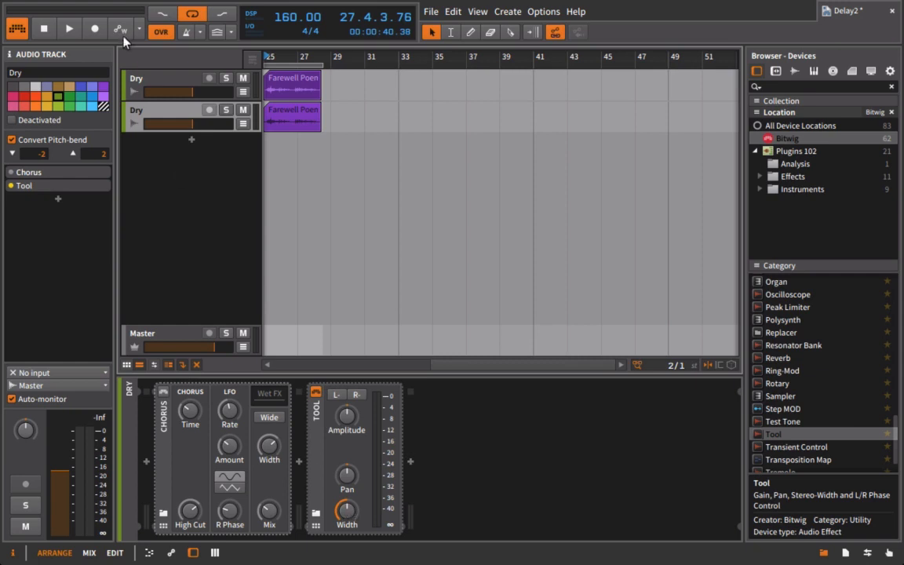
left_click(157, 81)
left_click(159, 109)
left_click(174, 86)
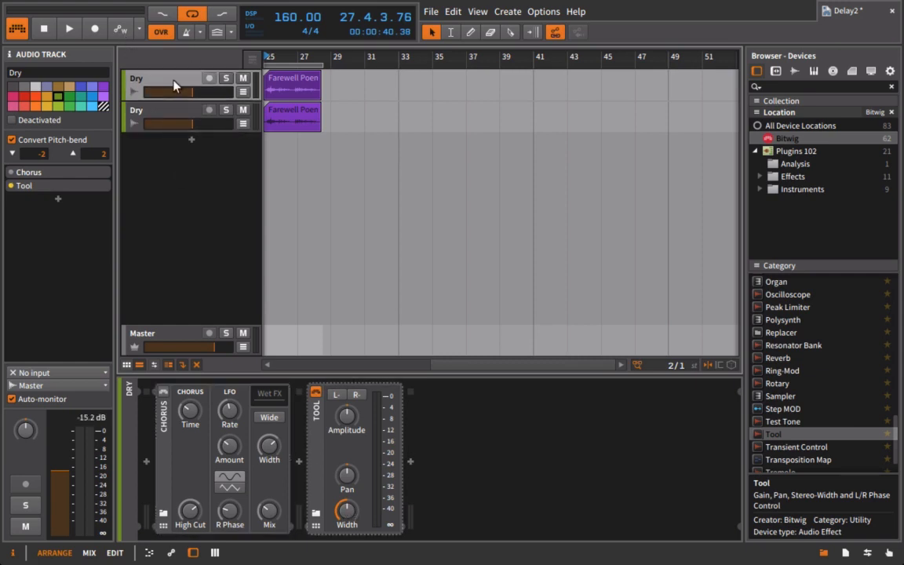
key("space")
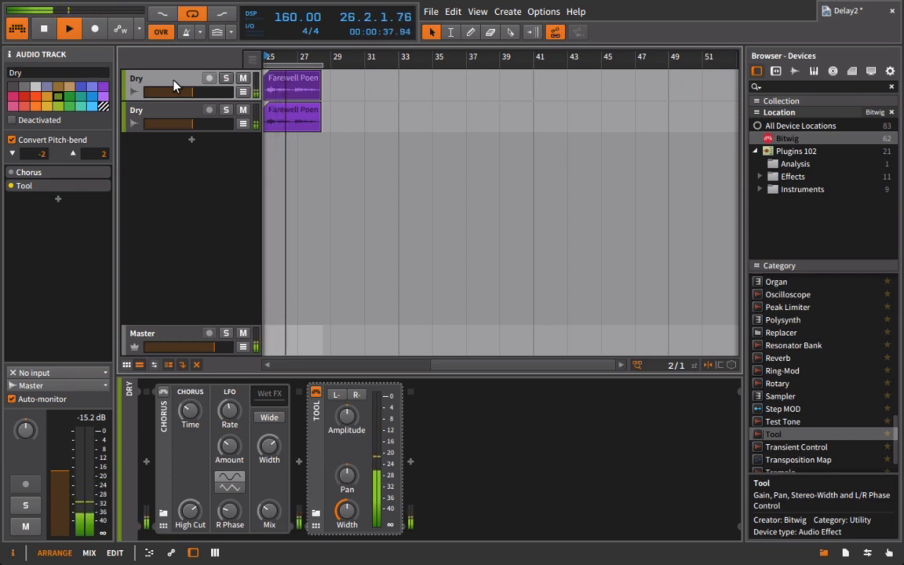
key("space")
Step: Set the Tool's Pan on the duplicated Dry track to 38% while listening to playback
left_click(166, 116)
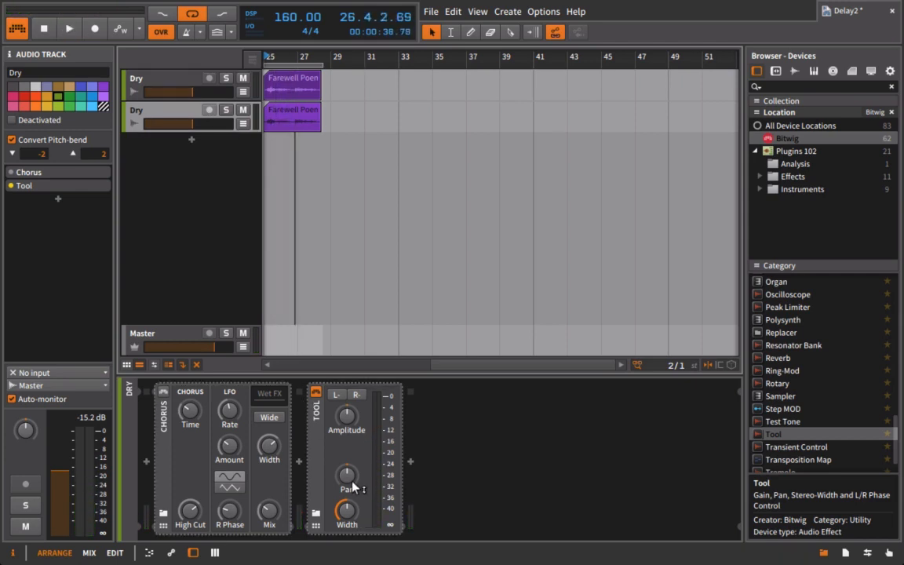
mouse_move(353, 488)
key("space")
left_click_drag(348, 477, 348, 442)
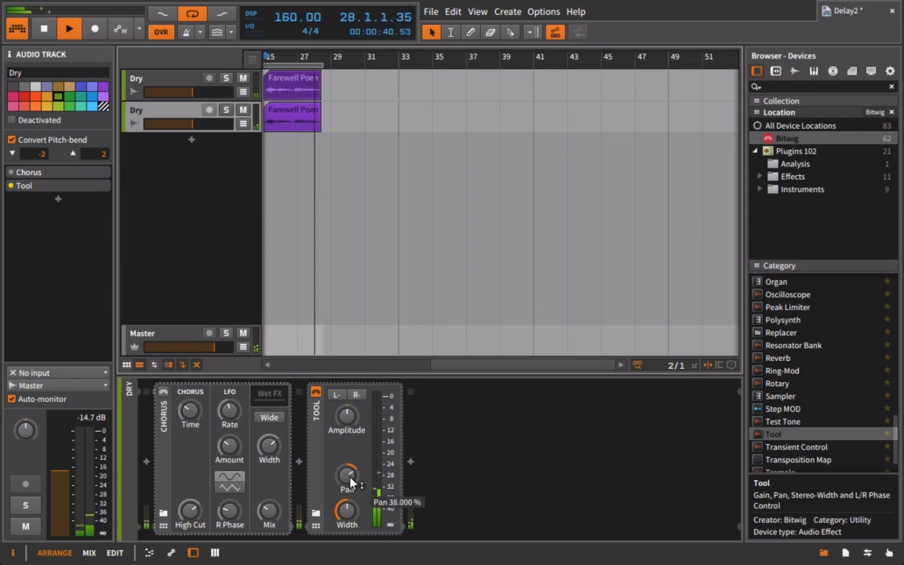
key("space")
Step: Group the two Dry tracks and play the group to check its stereo level meters
left_click(165, 79, "shift")
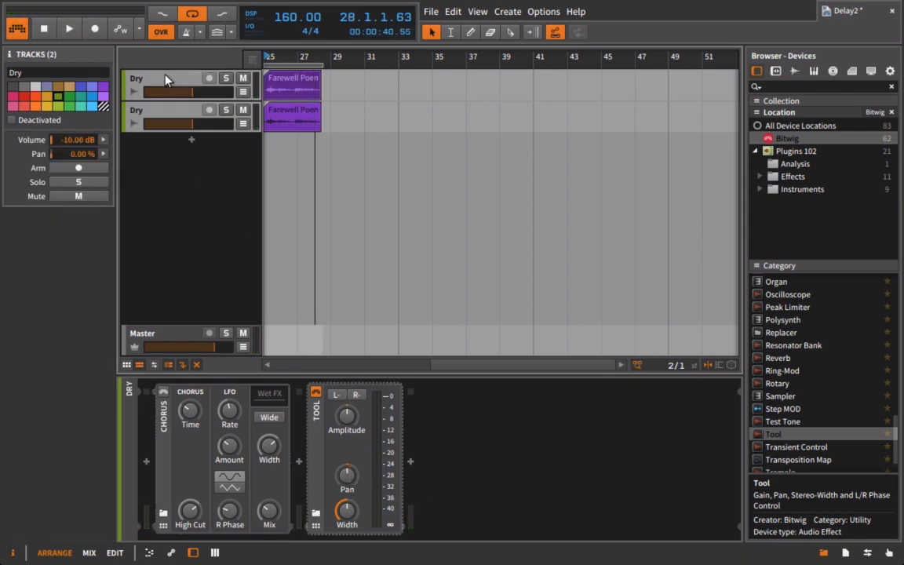
key("ctrl+g")
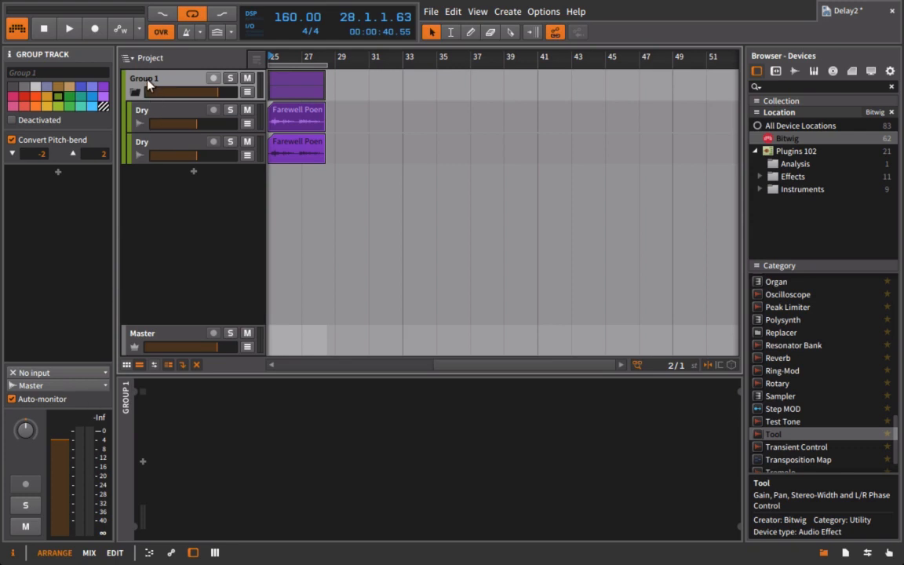
key("space")
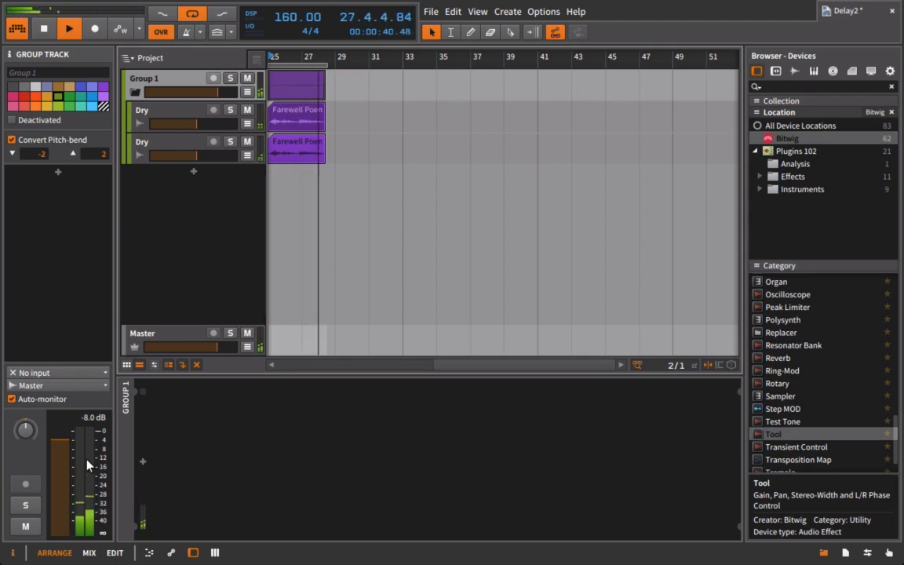
key("space")
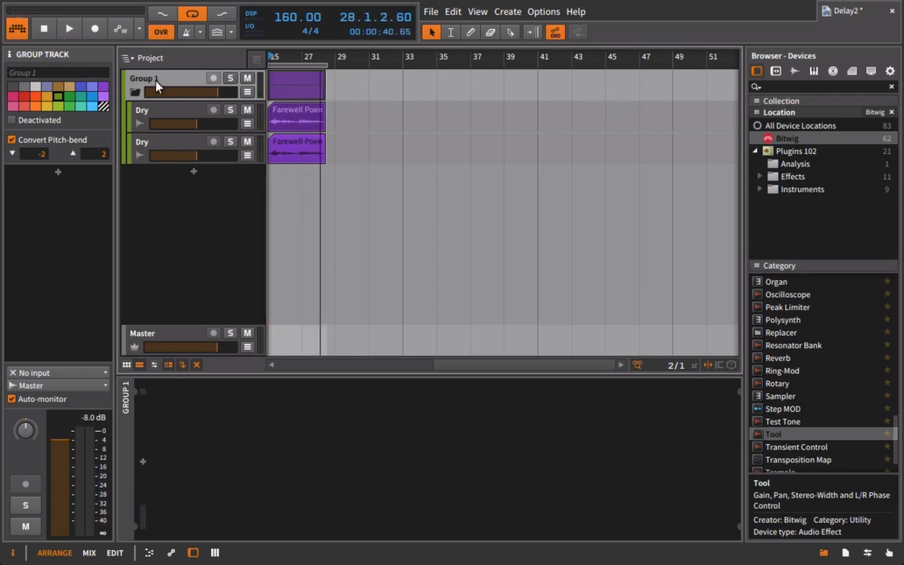
Step: Try a Tool device with 200% Width on the Group 1 track during playback and delete the device
left_click_drag(771, 434, 561, 470)
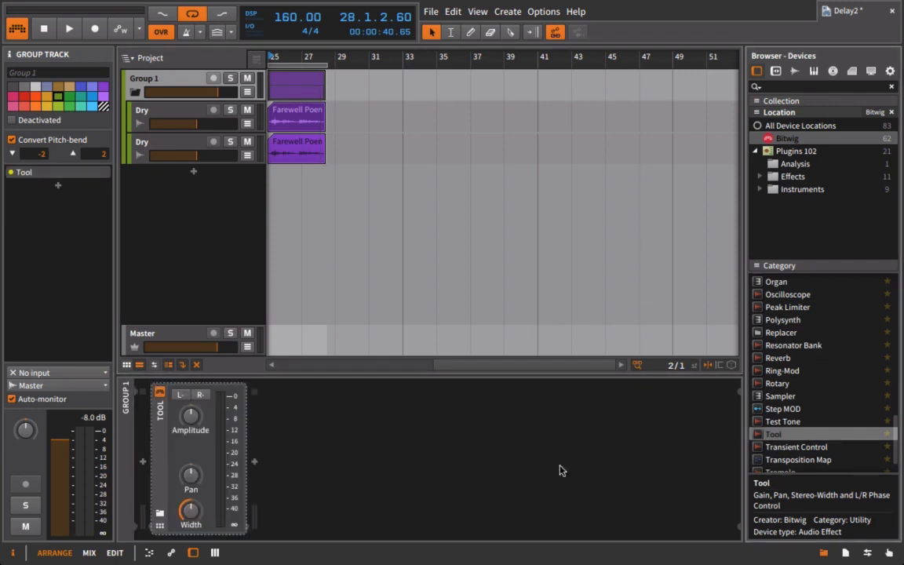
key("space")
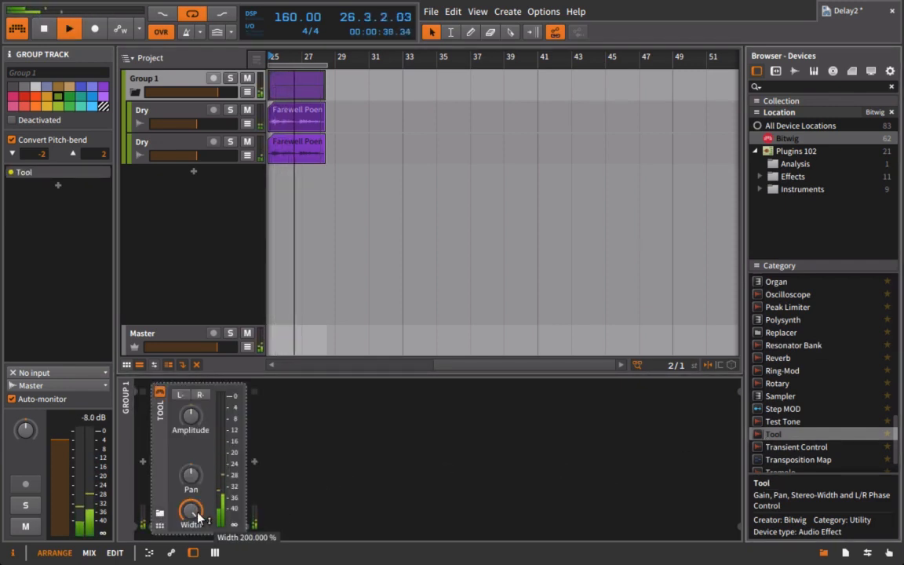
key("space")
left_click(160, 408)
key("Delete")
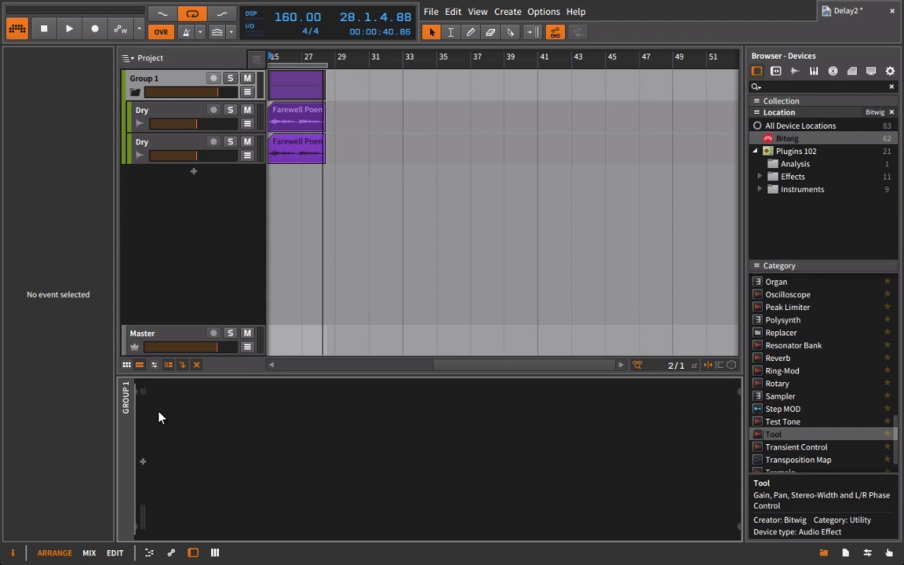
Step: Solo the first Dry track in the group with Chorus enabled and Tool bypassed, and play it back
left_click(169, 111)
key("s")
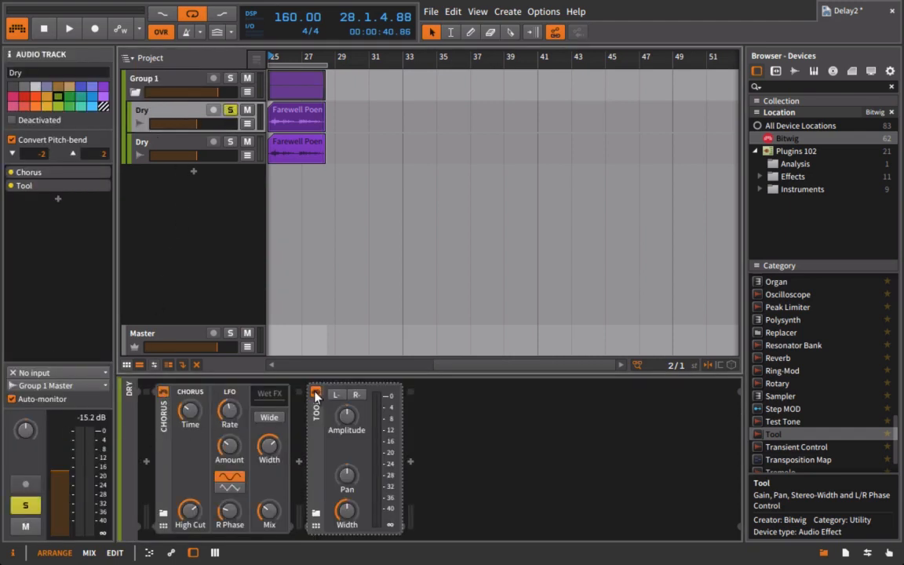
key("space")
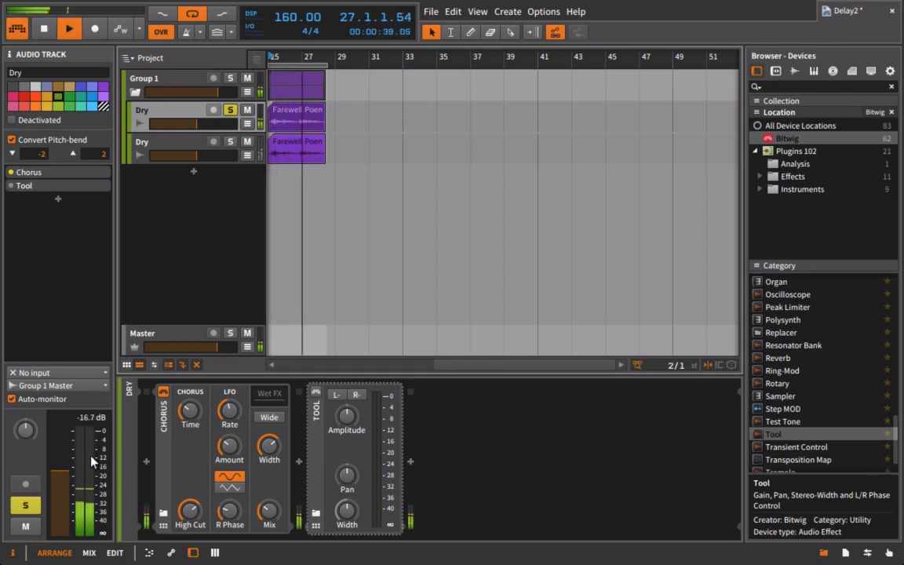
key("space")
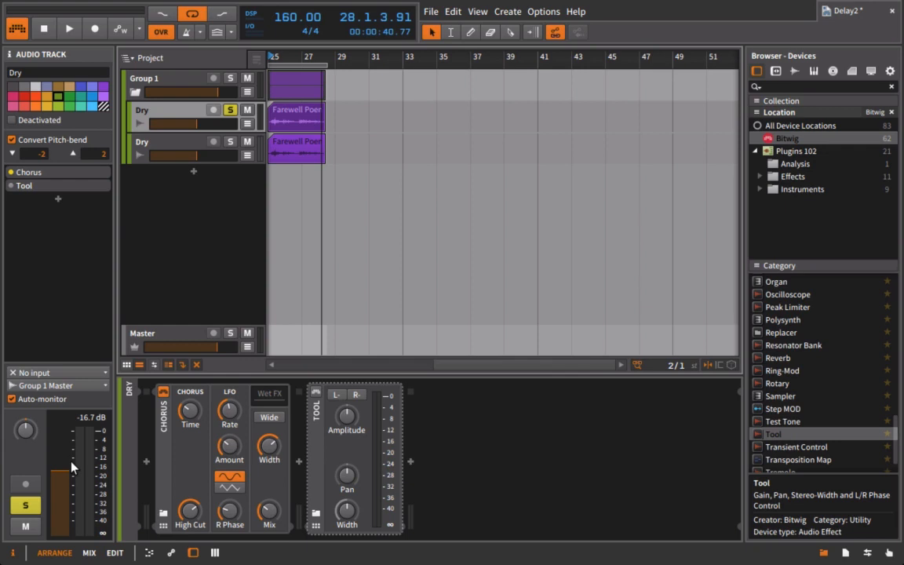
Step: Unsolo the first Dry track, bypass its Chorus, and play it together with the panned duplicate
left_click(172, 146)
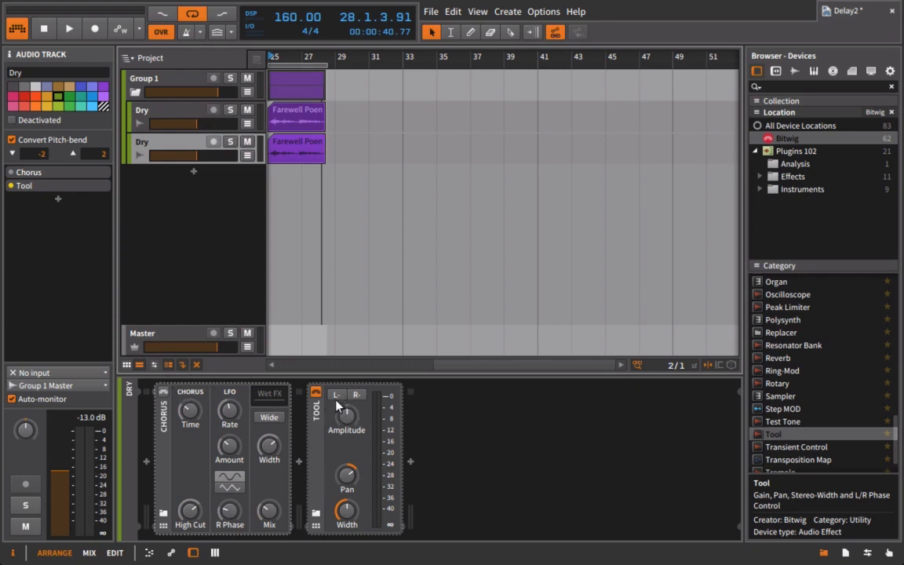
left_click(146, 112)
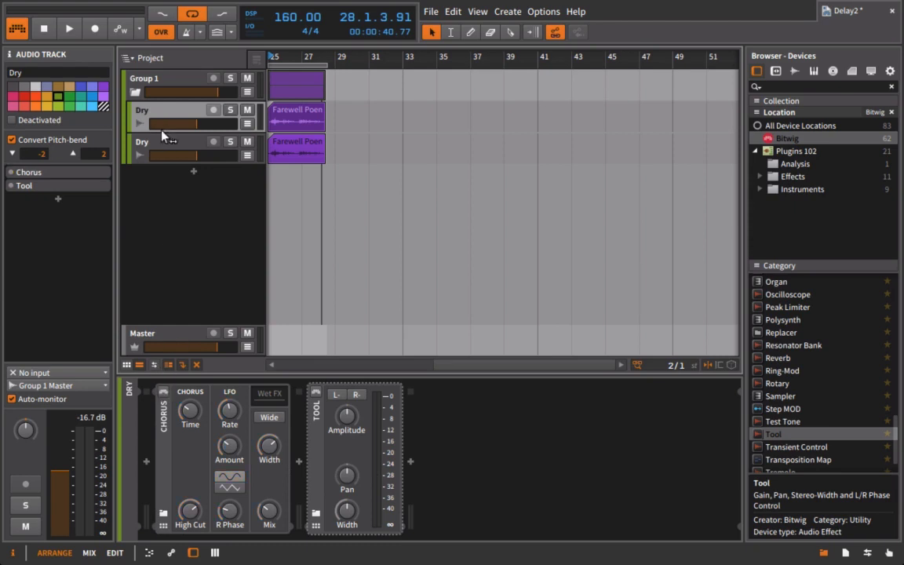
left_click(164, 138)
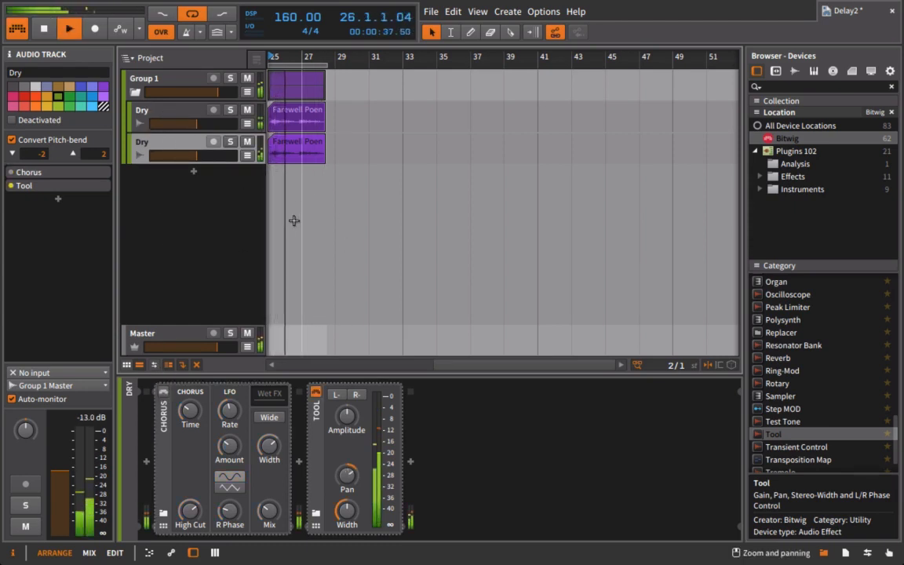
Step: Turn the second Dry track's Tool Pan to the left during playback, return it to centre and stop
left_click_drag(344, 474, 344, 541)
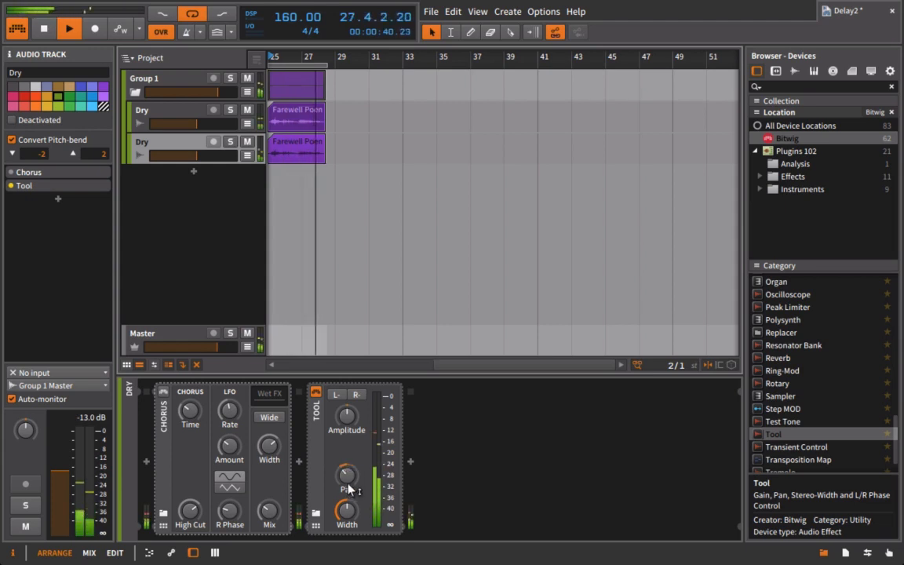
key("space")
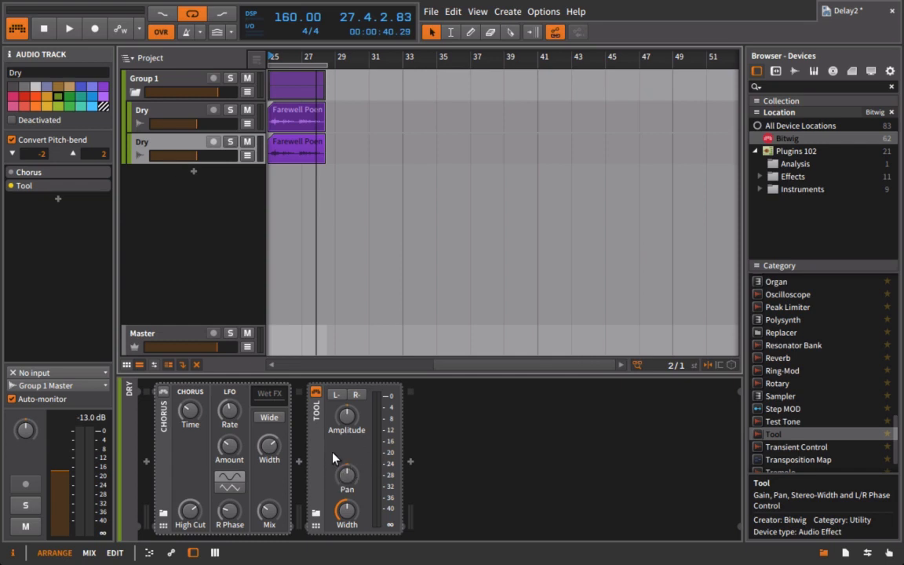
Step: Add an LFO MOD device before the Tool on the second Dry track and nest the Tool in its FX slot
scroll(835, 396, "up", 5)
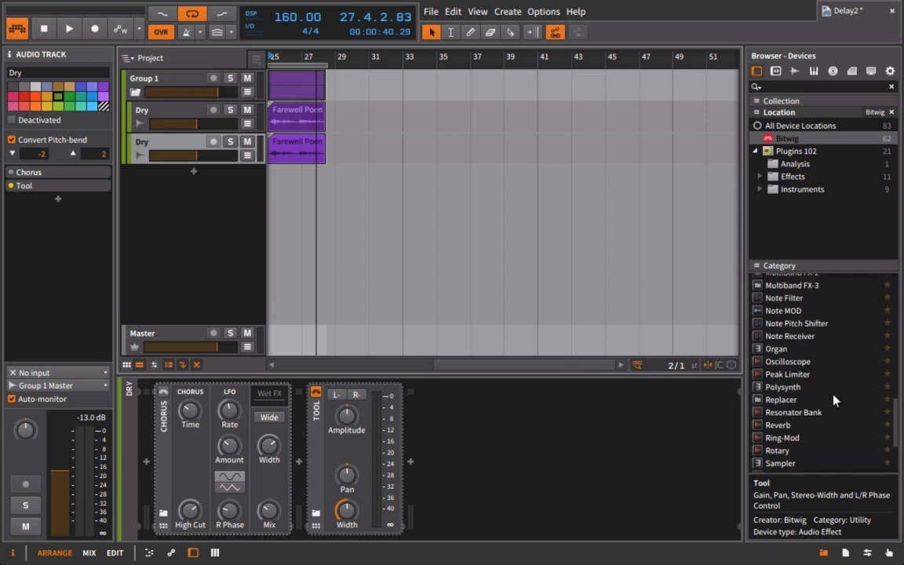
left_click_drag(782, 317, 549, 439)
left_click_drag(427, 412, 318, 420)
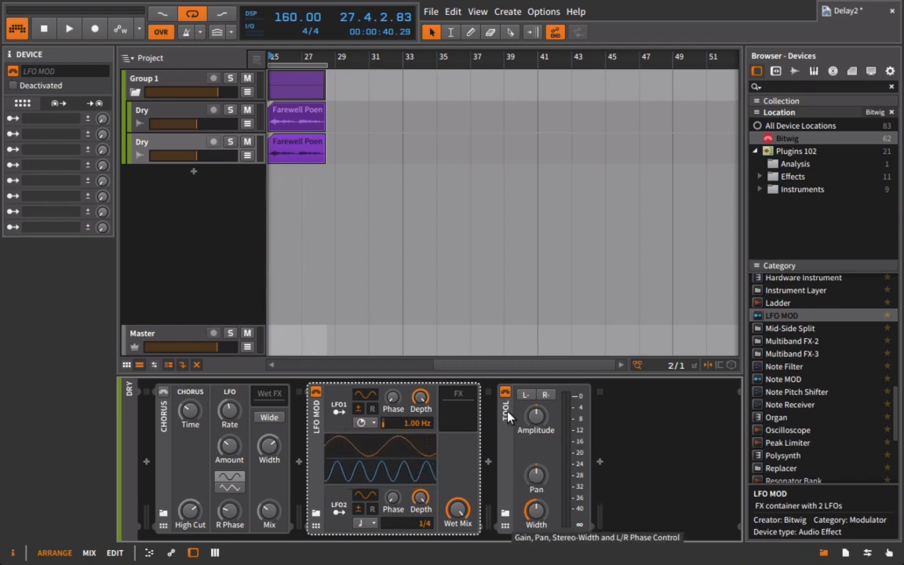
left_click_drag(507, 413, 474, 415)
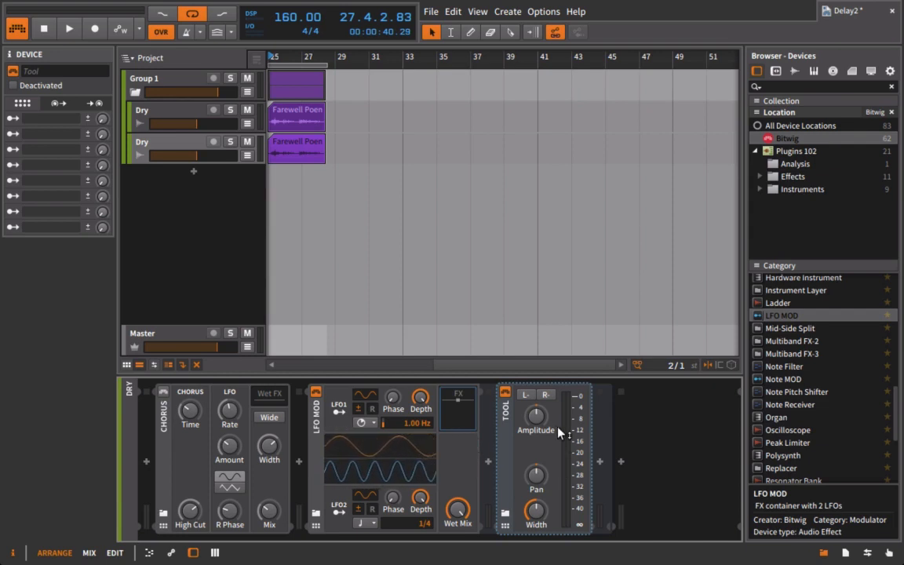
Step: Map LFO1 to the Tool's Pan with a modulation amount of +0.60
left_click(338, 409)
left_click_drag(534, 476, 536, 479)
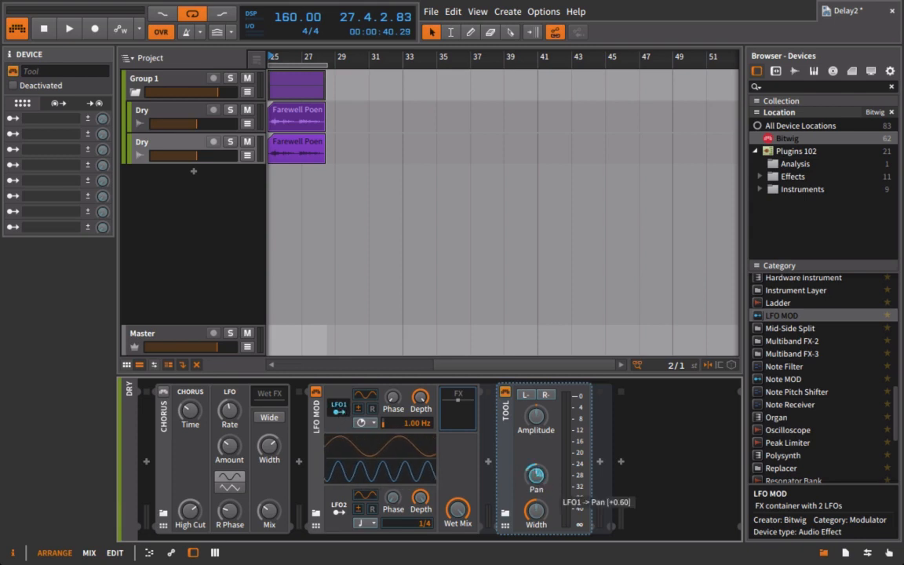
left_click(337, 410)
Step: Play the group with the modulated pan, check Group 1's stereo level meters, and return to the second Dry track
key("space")
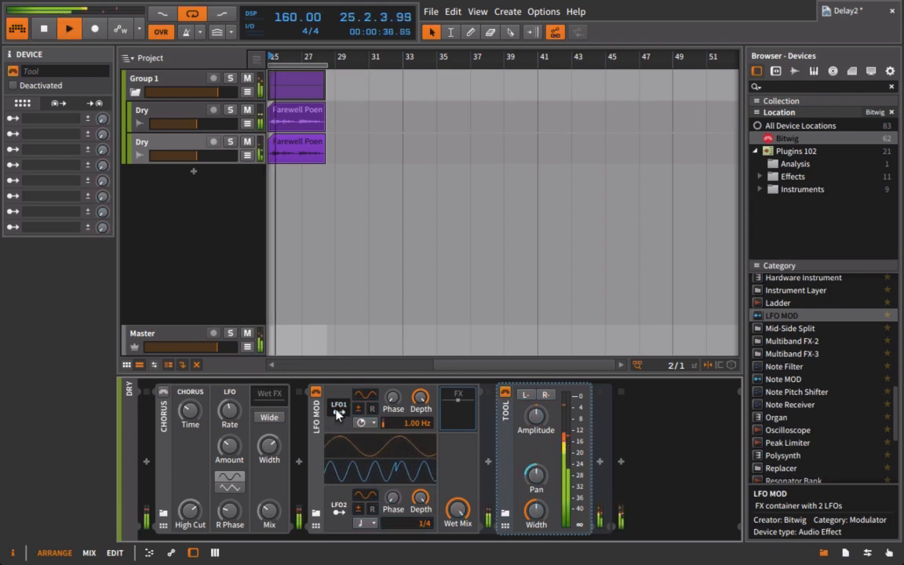
left_click(141, 75)
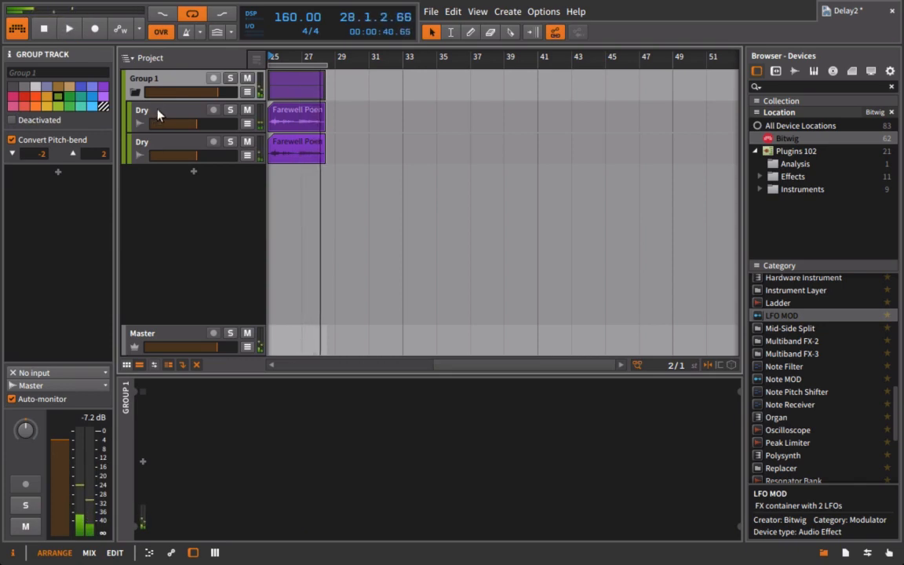
left_click(157, 114)
left_click(143, 143)
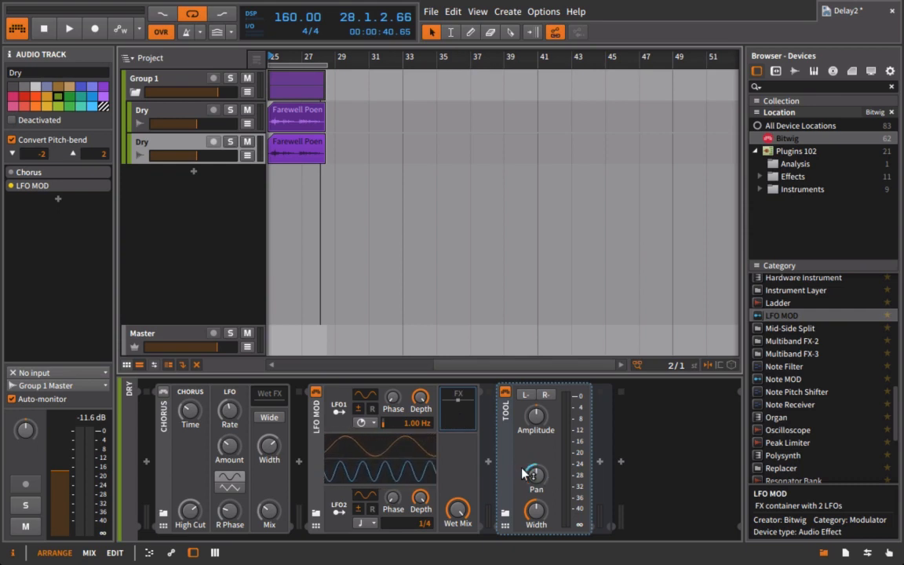
Step: Set LFO1's rate to 5.24 Hz while playing back both Dry tracks
mouse_move(523, 469)
mouse_move(414, 430)
key("space")
mouse_move(414, 428)
left_mouse_down()
mouse_move(414, 487)
mouse_move(414, 380)
mouse_move(422, 440)
left_mouse_up()
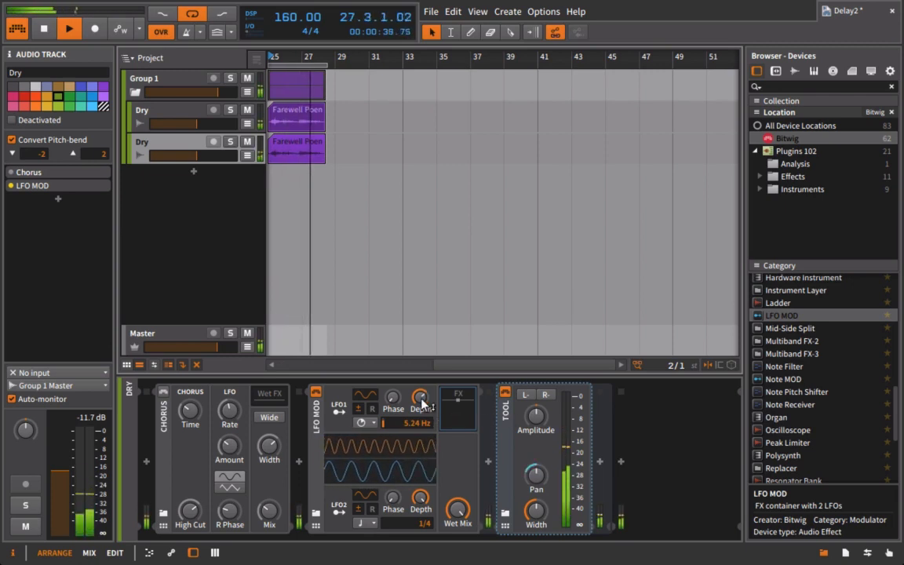
key("space")
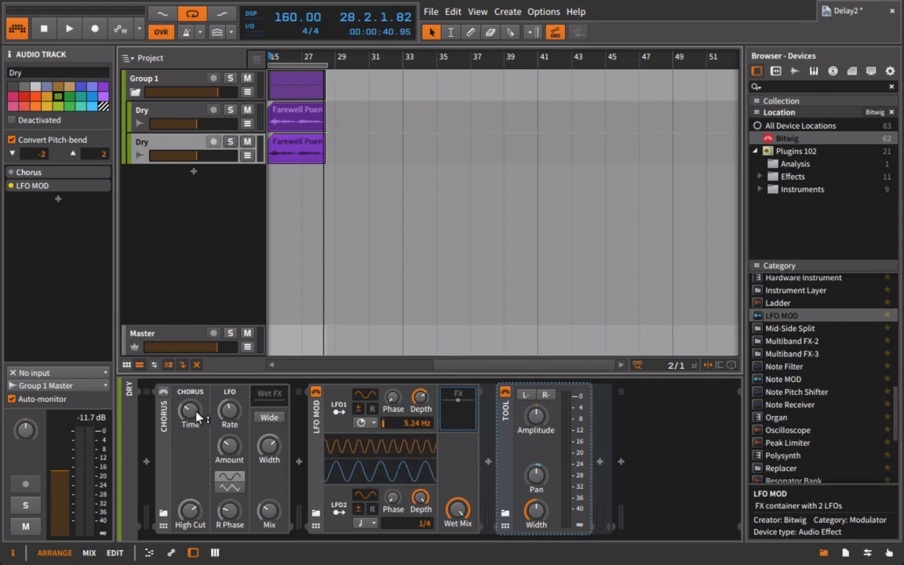
Step: Solo the first Dry track, enable its Chorus with the Tool bypassed, and start playback
mouse_move(193, 418)
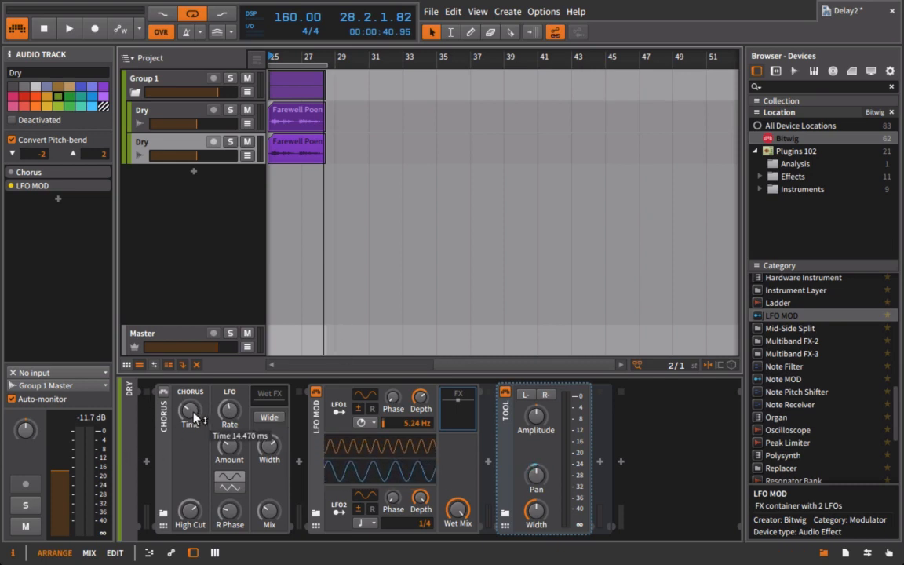
left_click(317, 393)
left_click(143, 93)
left_click(153, 114)
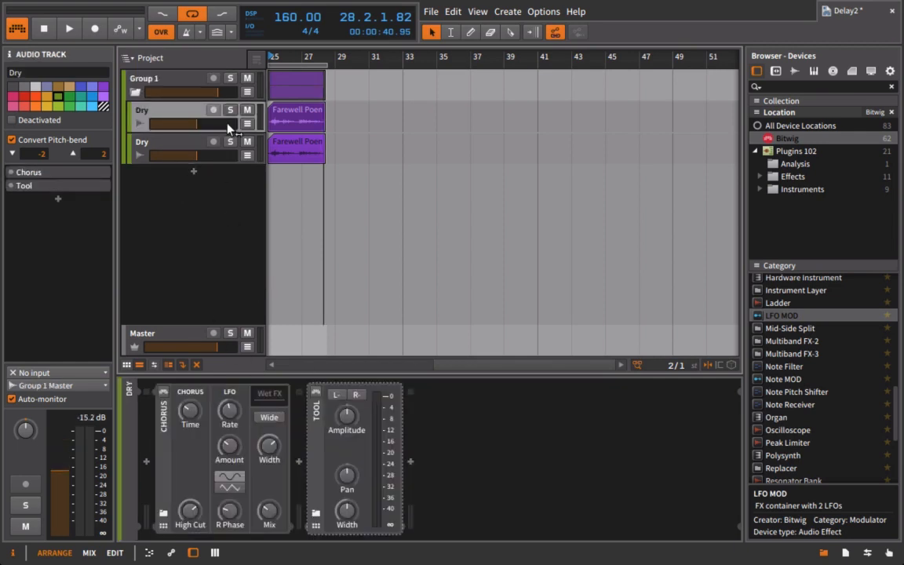
left_click(163, 392)
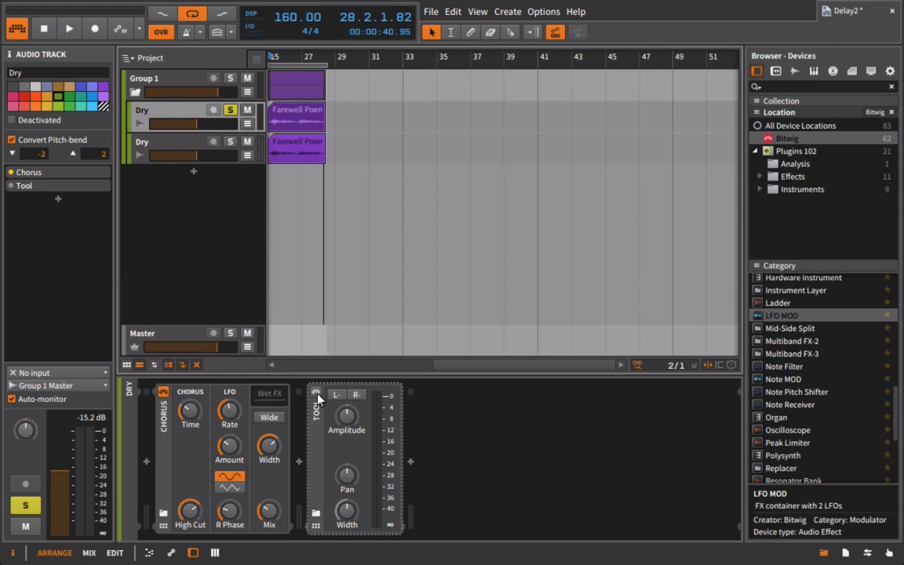
key("space")
Step: Raise the Chorus LFO Rate and Amount on the first Dry track and listen to the soloed result
left_click_drag(229, 411, 229, 357)
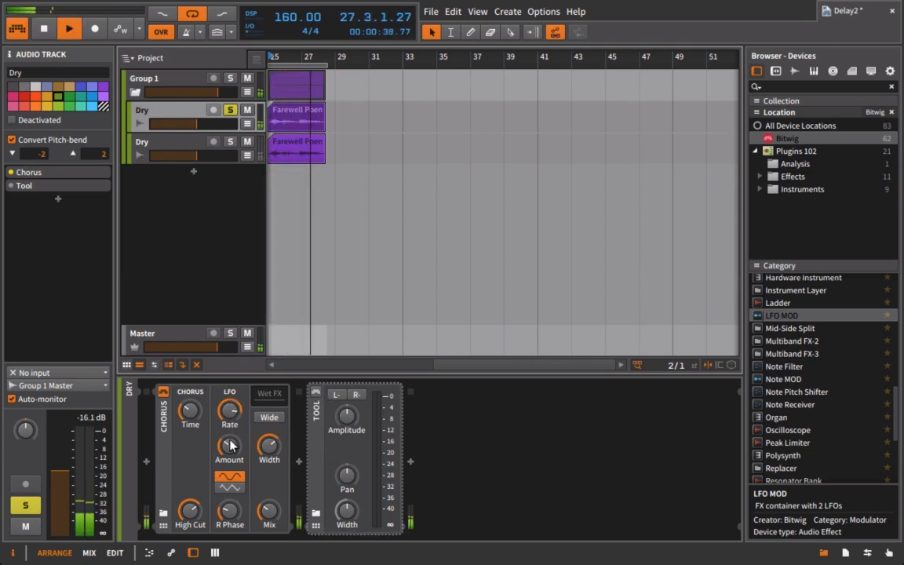
key("space")
key("space")
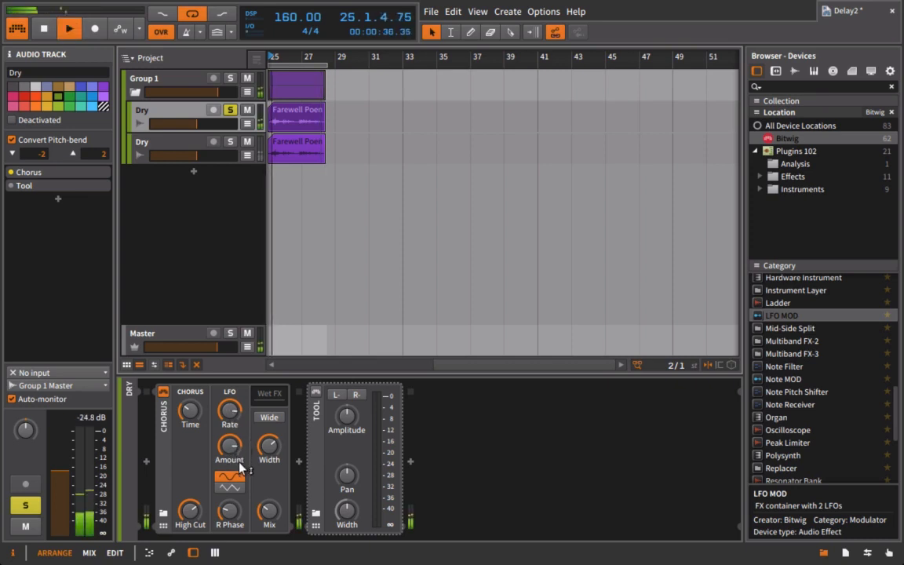
left_click(147, 85)
left_click(149, 112)
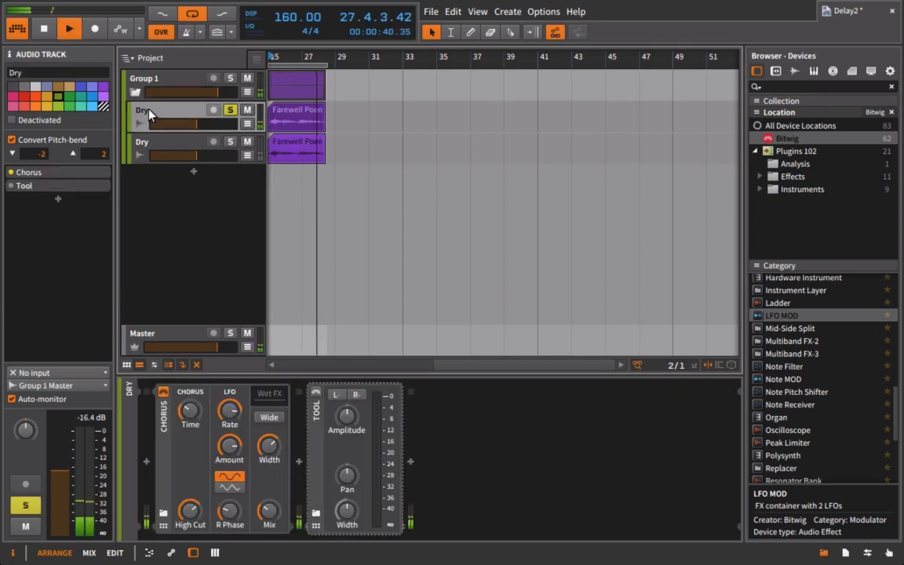
key("space")
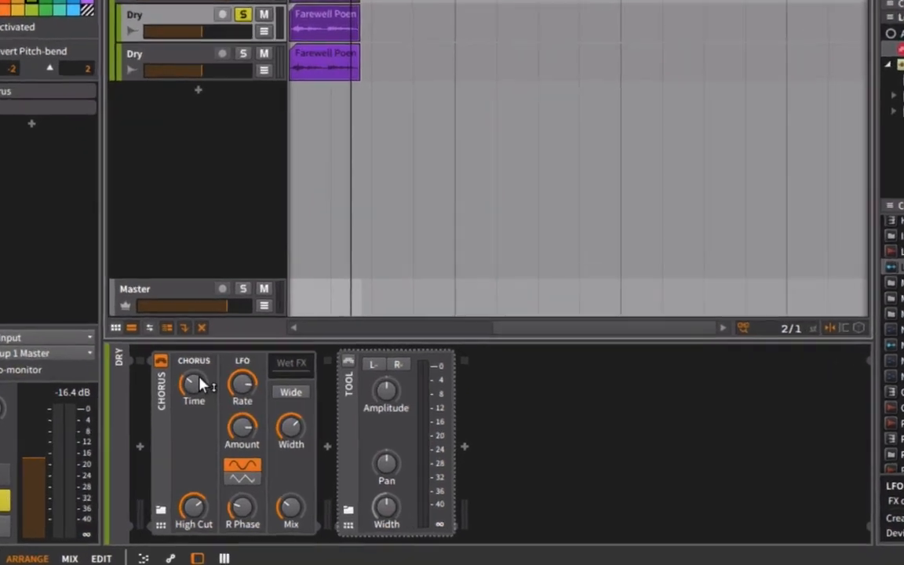
Step: Try the Chorus Time at its 3.000 ms minimum and its 40.000 ms maximum, and play the maximum setting
left_click_drag(196, 411, 196, 439)
left_click_drag(226, 150, 226, 181)
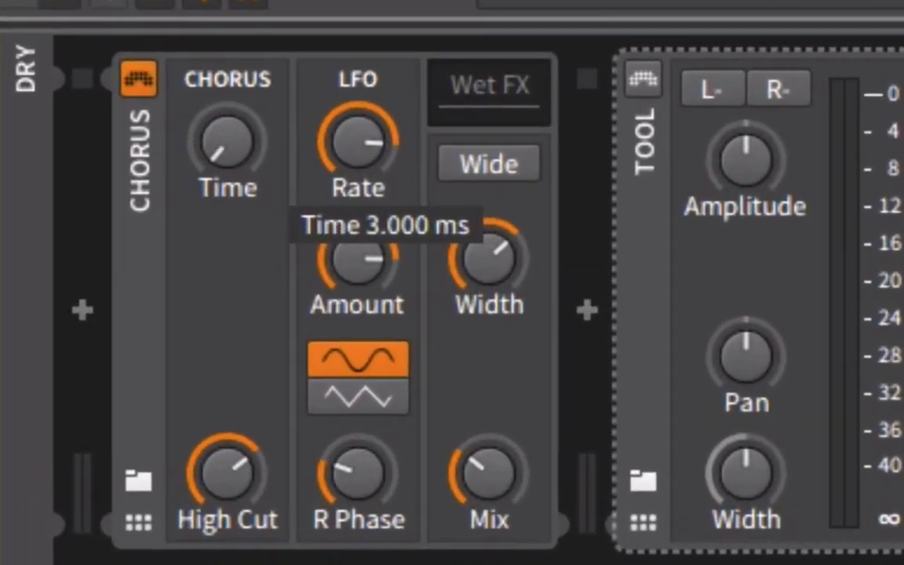
mouse_move(226, 142)
left_mouse_down()
mouse_move(226, 98)
mouse_move(239, 149)
left_mouse_up()
mouse_move(239, 149)
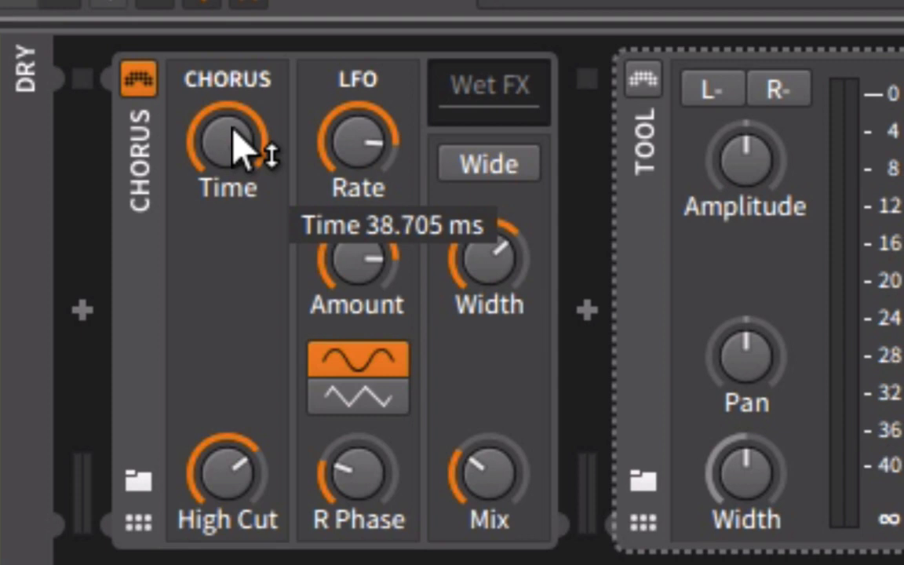
left_click_drag(239, 149, 232, 124)
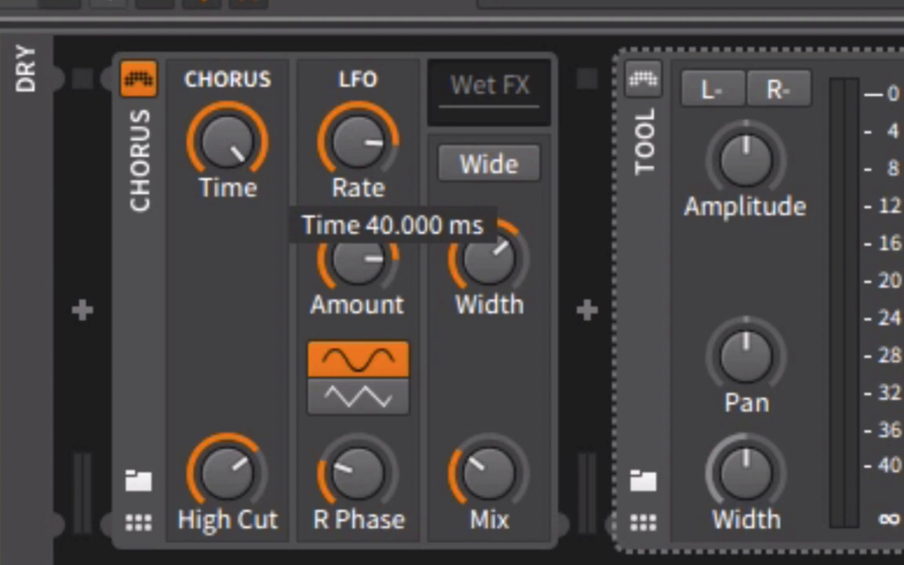
left_click_drag(231, 124, 238, 127)
mouse_move(238, 127)
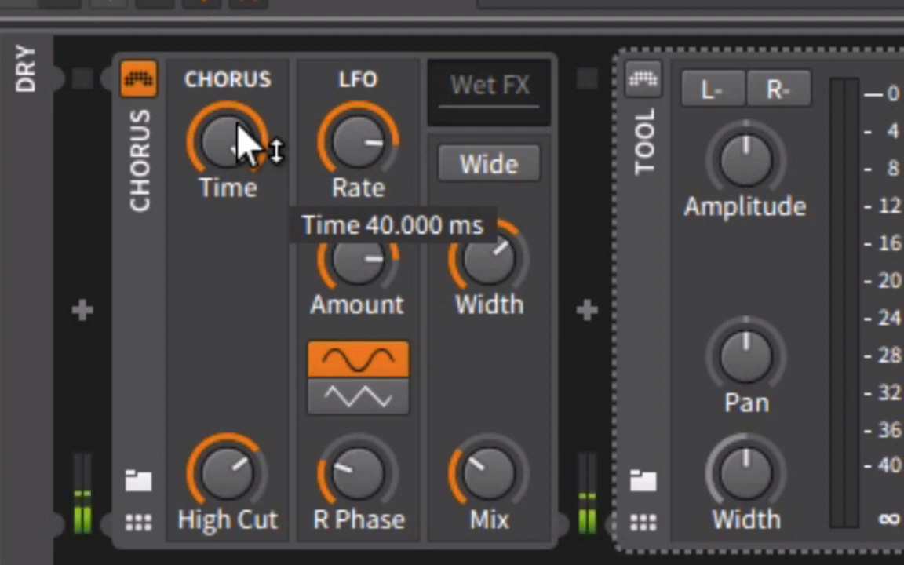
Step: Lower the Chorus LFO Rate and sweep its Time up to about 34 ms and back down during playback
left_click_drag(244, 145, 243, 208)
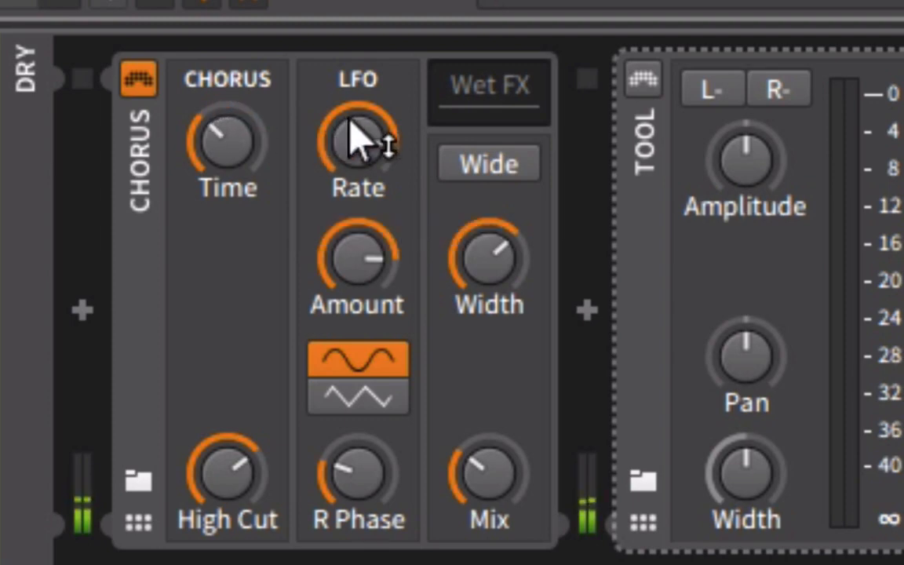
left_click_drag(359, 141, 359, 165)
mouse_move(227, 140)
left_mouse_down()
mouse_move(226, 110)
mouse_move(227, 127)
left_mouse_up()
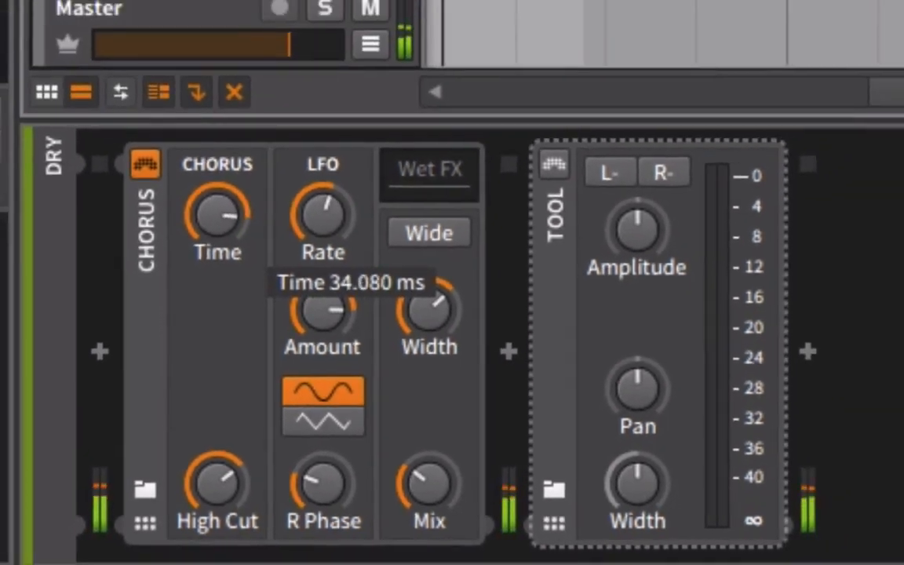
left_click_drag(213, 184, 213, 213)
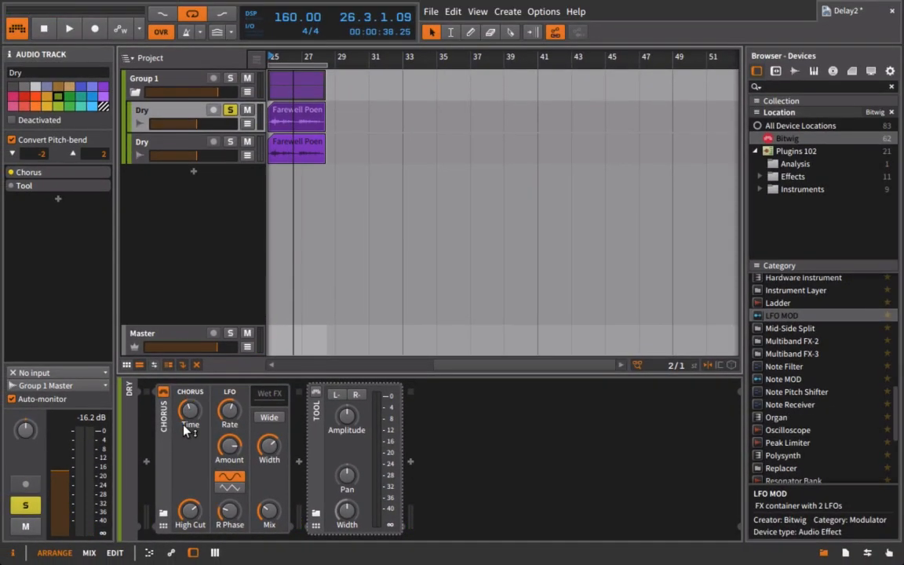
Step: Unsolo the first Dry track and compare the device chains of the two Dry tracks
left_click(231, 112)
left_click(195, 148)
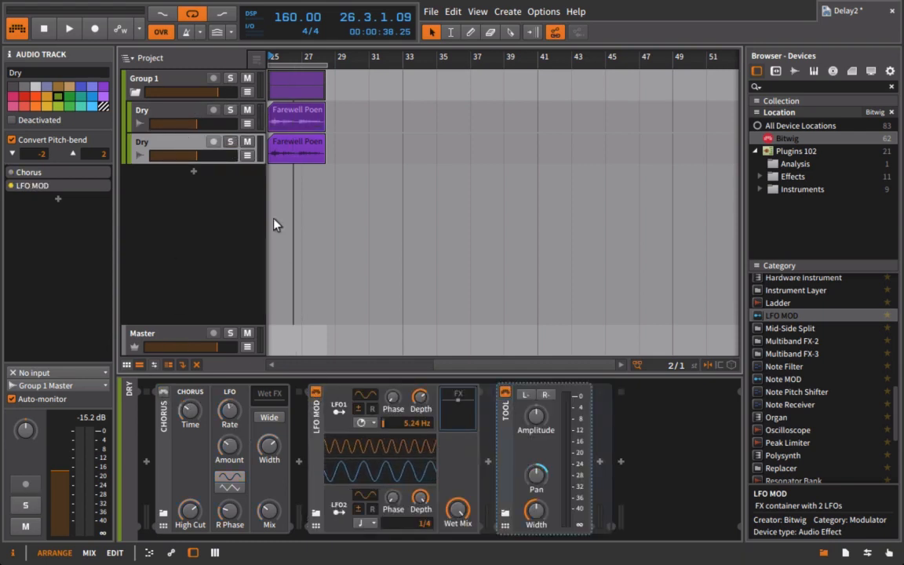
left_click(173, 117)
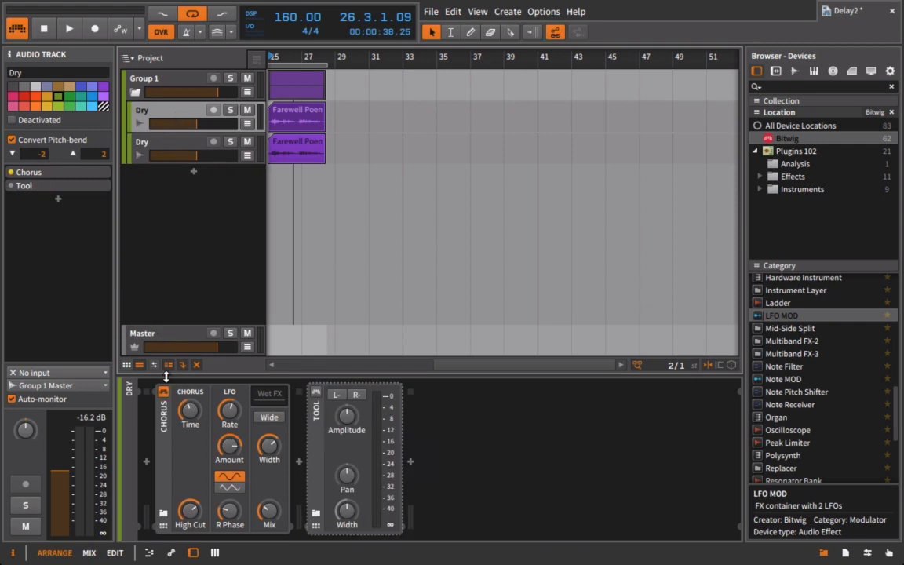
left_click(182, 149)
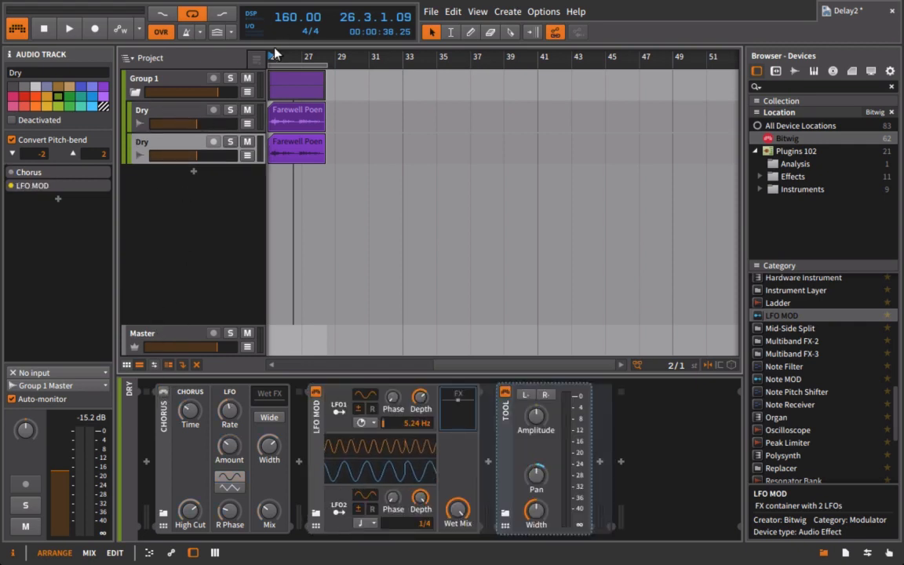
Step: Delay the second Dry track's Farewell Poem clip to start at 25.1.1.98 and listen to the offset
left_click_drag(274, 54, 297, 127)
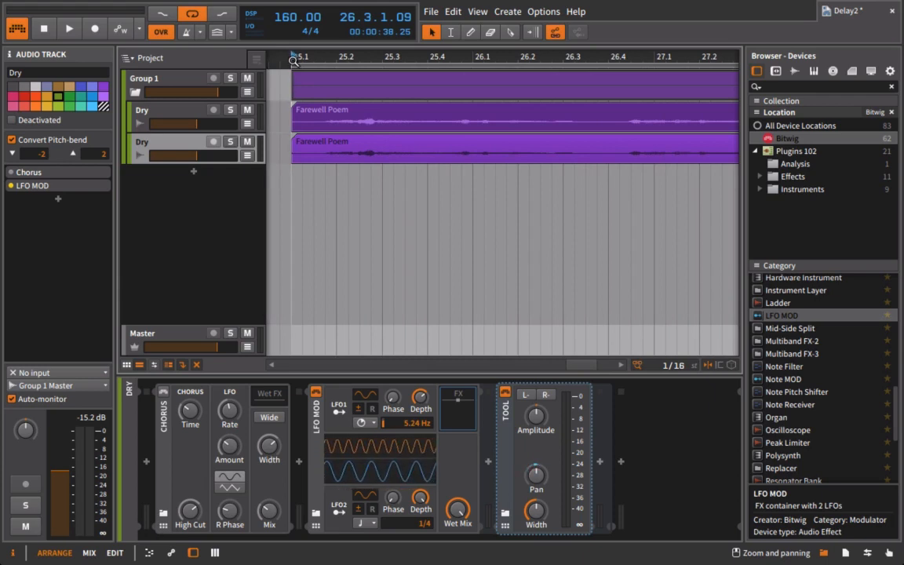
key("space")
left_click(320, 154)
left_click_drag(330, 156, 343, 155)
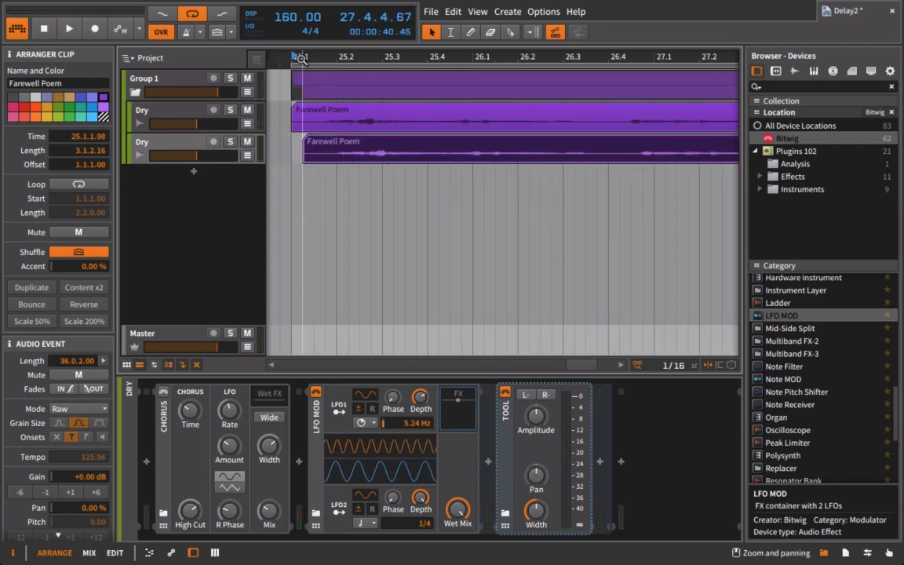
Step: Shift the second Dry track's clip to start at 25.1.1.30 and play back the shorter offset
left_click_drag(302, 57, 348, 149)
left_click_drag(406, 157, 355, 154)
key("space")
left_click_drag(323, 55, 295, 54)
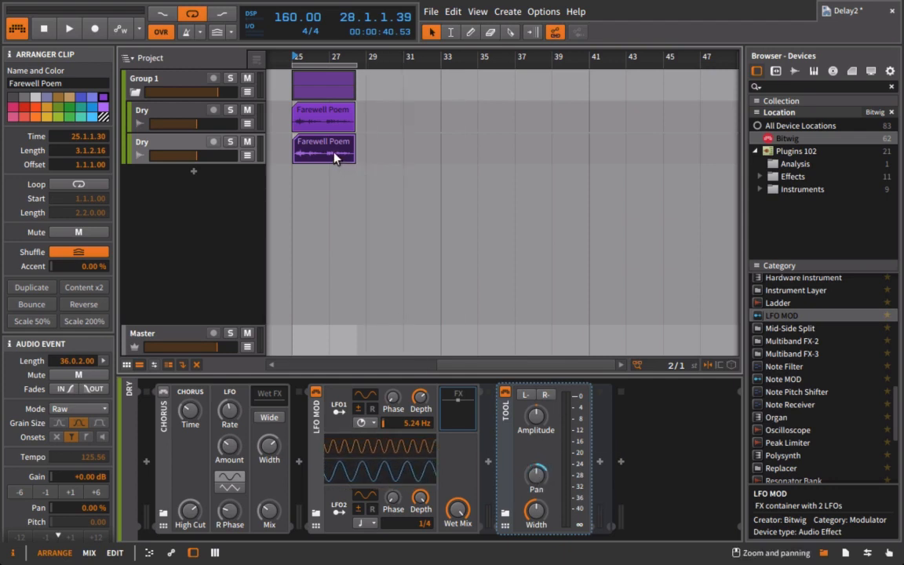
Step: Move the second Dry track's clip back so it starts at bar 25, aligned with the first clip
left_click_drag(281, 60, 281, 204)
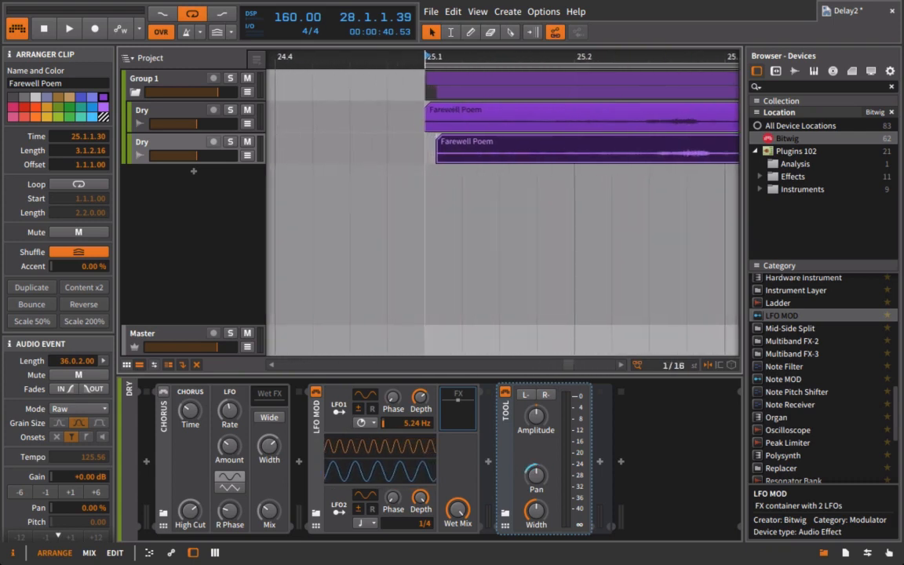
left_click_drag(465, 142, 453, 142)
left_click_drag(429, 58, 377, 1)
Step: Collapse the LFO MOD device and add the ValhallaFreqEcho plug-in after it on the second Dry track
double_click(318, 426)
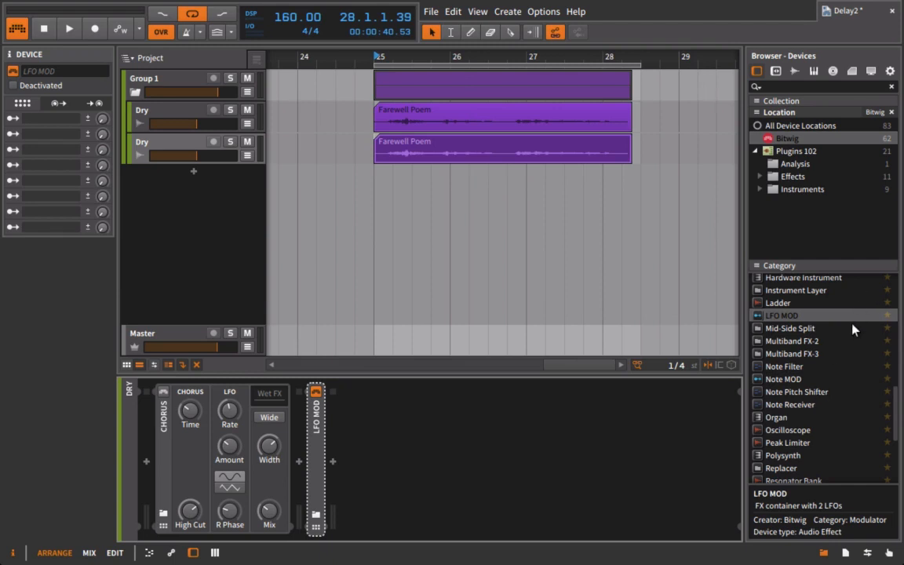
left_click(791, 178)
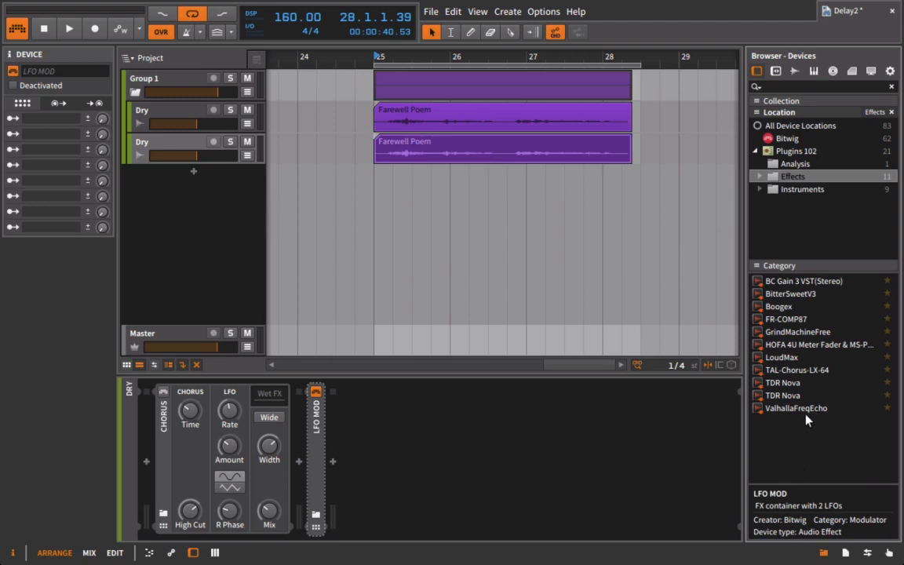
left_click_drag(806, 414, 671, 433)
left_click_drag(502, 444, 494, 440)
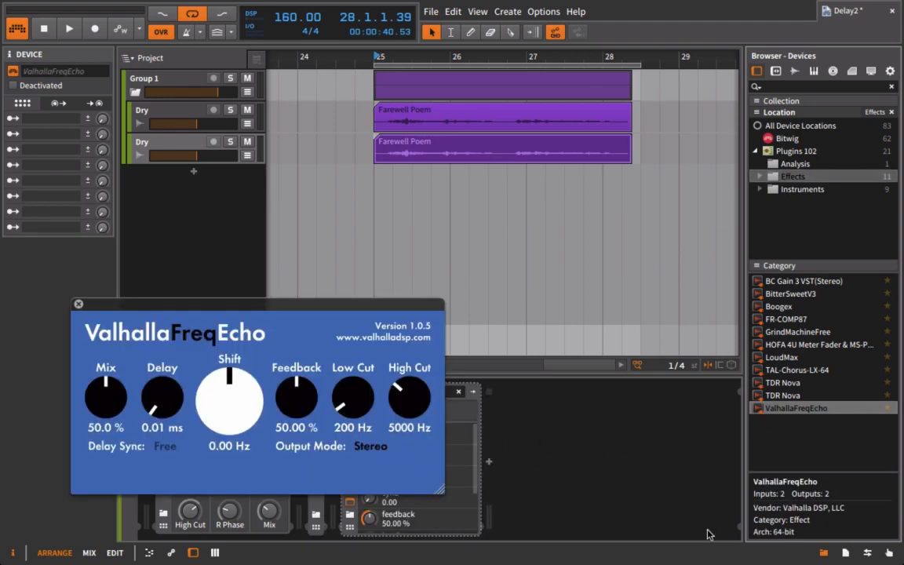
Step: Set ValhallaFreqEcho's mix to 100% with its delay at minimum, and turn the Chorus time down to its minimum
left_click(820, 552)
left_click_drag(94, 359, 105, 293)
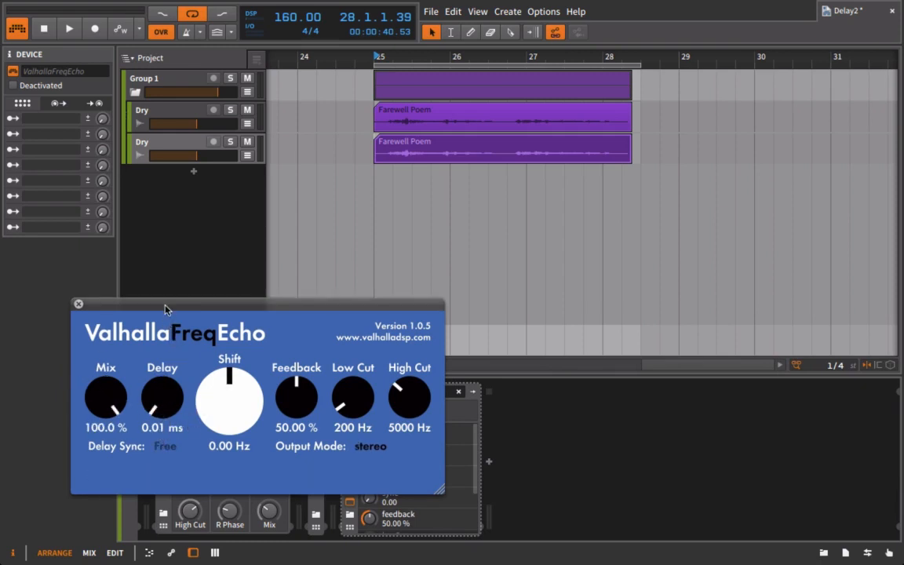
left_click_drag(164, 309, 427, 222)
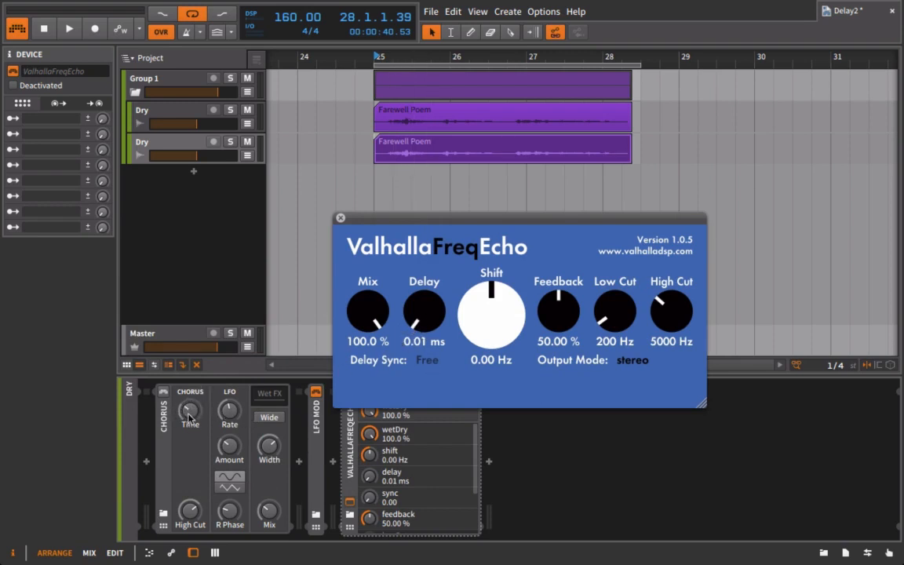
left_click_drag(183, 415, 183, 413)
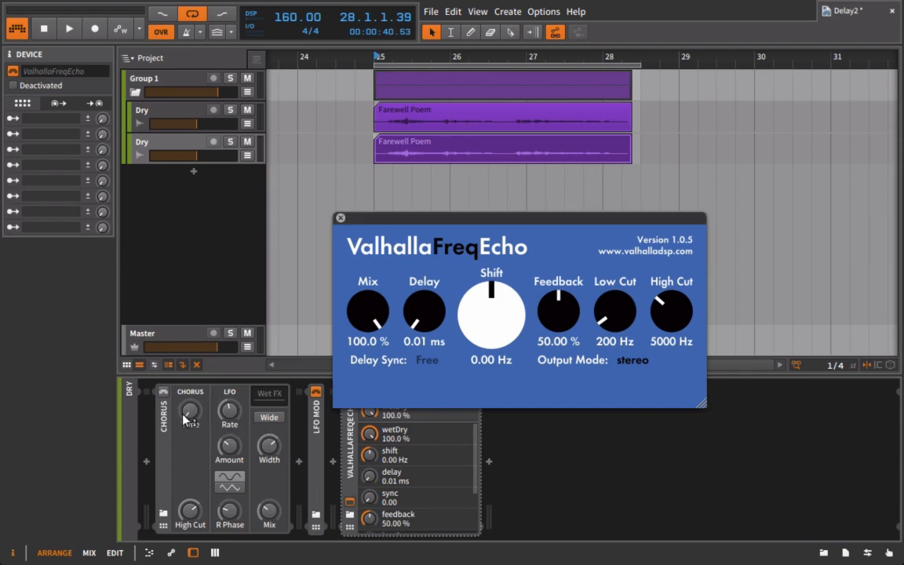
left_click_drag(421, 310, 421, 488)
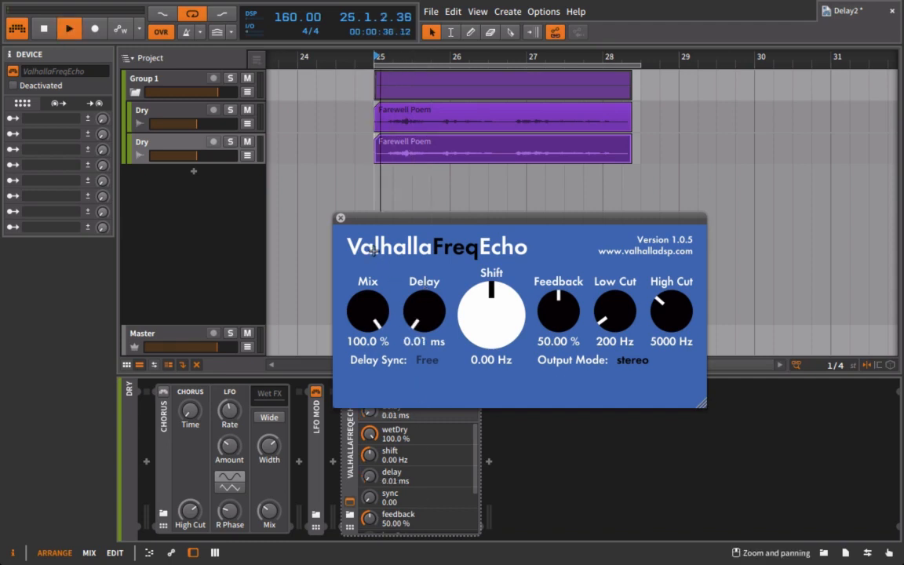
Step: Move ValhallaFreqEcho ahead of the LFO MOD in the device chain and expand the LFO MOD
left_click_drag(394, 224, 373, 114)
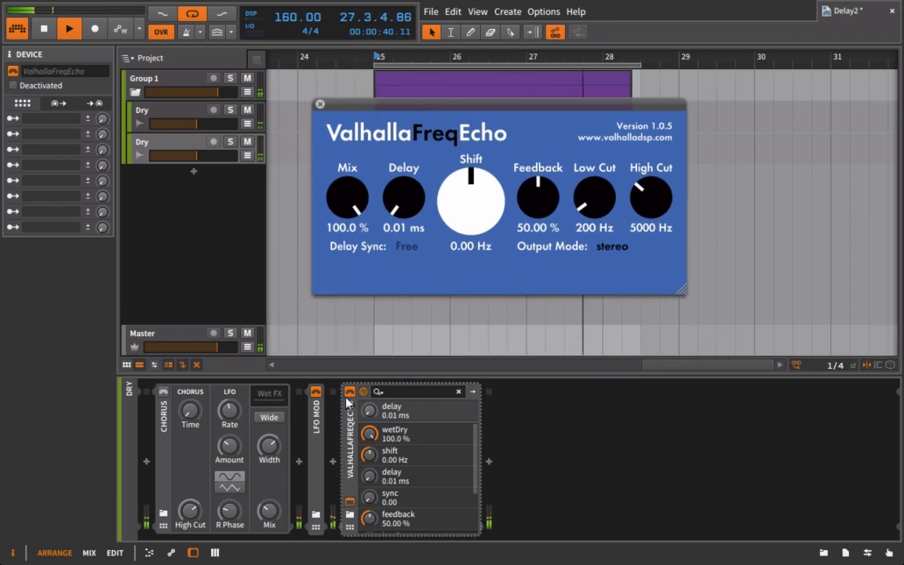
left_click_drag(350, 414, 302, 408)
key("space")
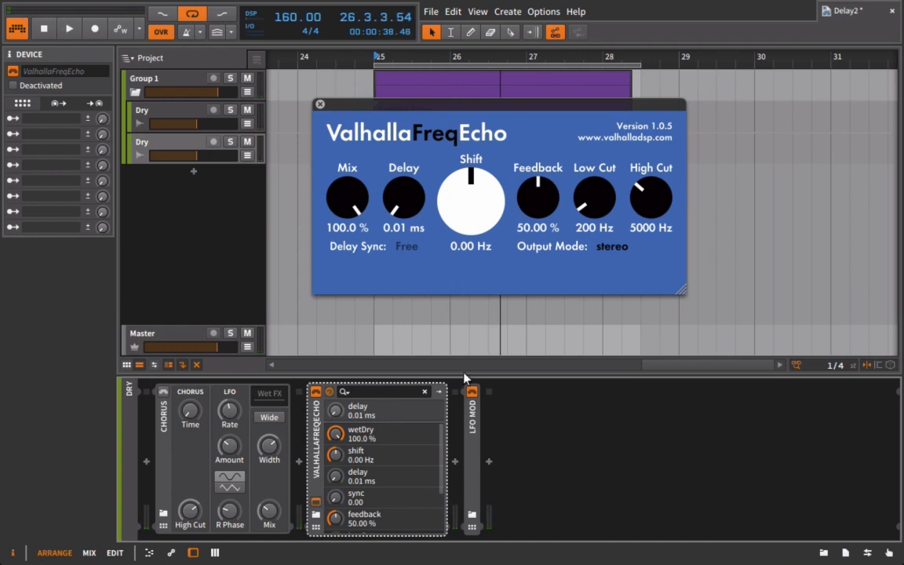
left_click(472, 427)
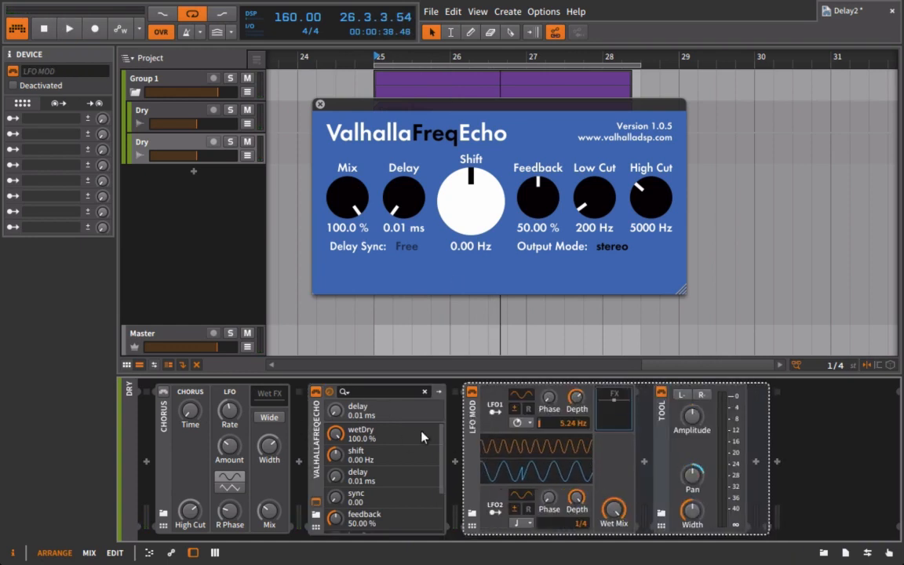
Step: Set ValhallaFreqEcho's feedback to 0%, high cut to 15000 Hz and delay to 16.76 ms while auditioning the loop
left_click_drag(667, 168, 649, 52)
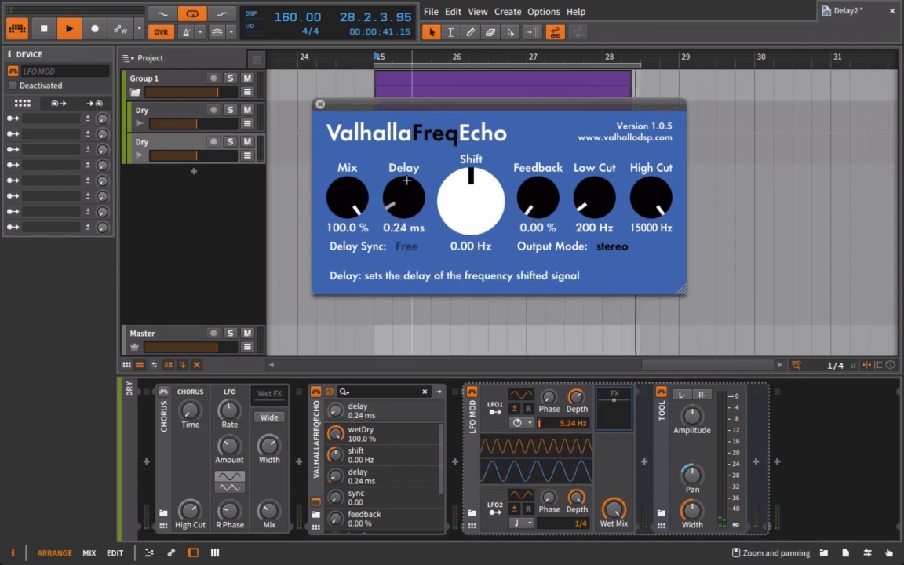
left_click_drag(407, 181, 408, 160)
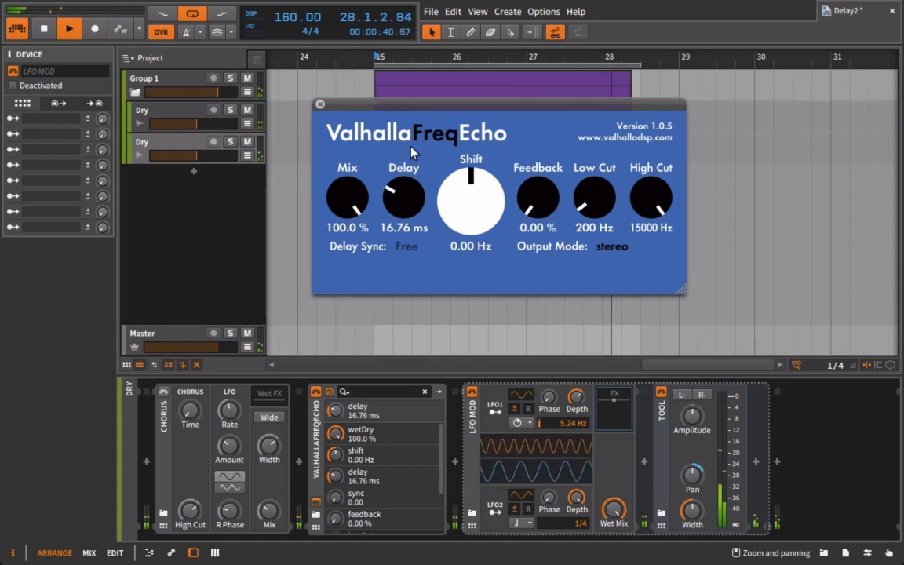
key("space")
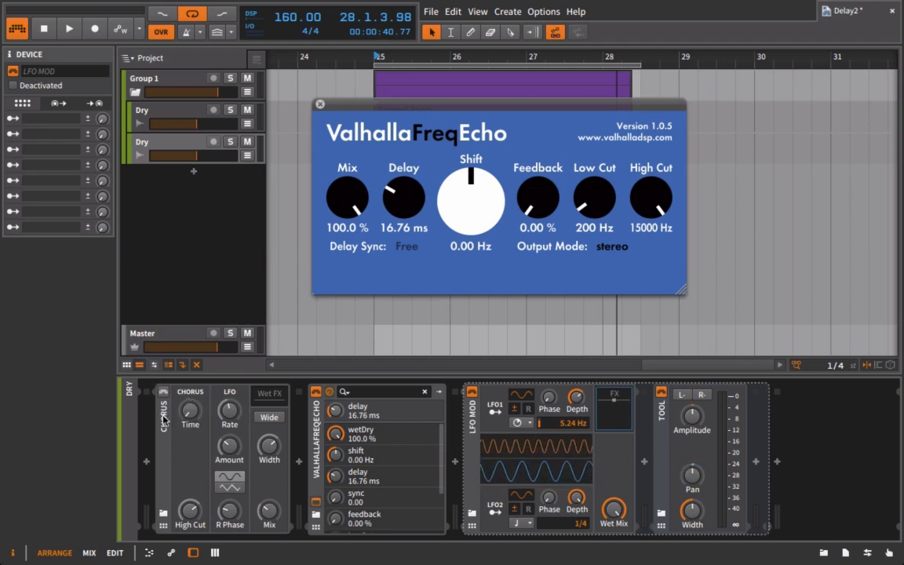
Step: Insert a second LFO MOD from the Bitwig devices between Chorus and ValhallaFreqEcho
left_click(823, 553)
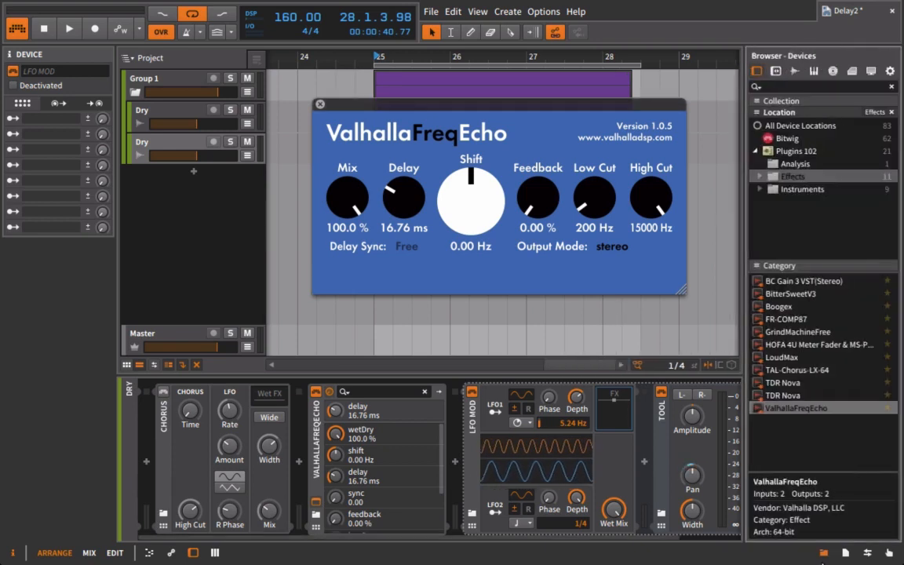
left_click(787, 139)
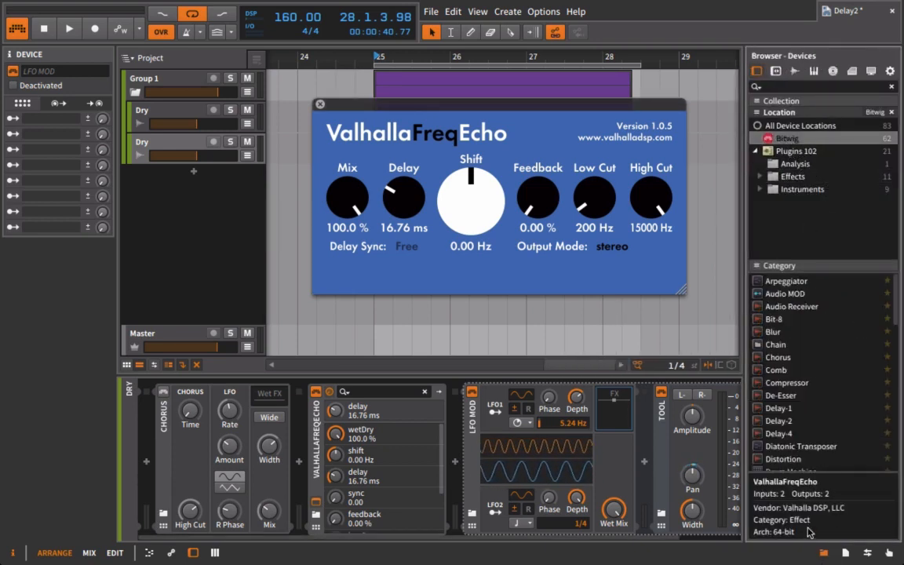
scroll(785, 345, "down", 10)
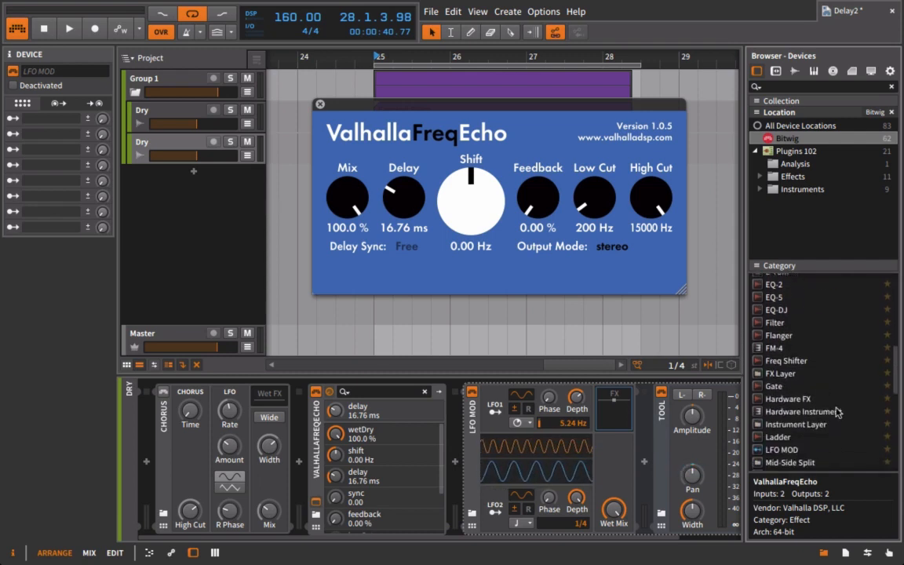
scroll(837, 411, "down", 3)
left_click(775, 375)
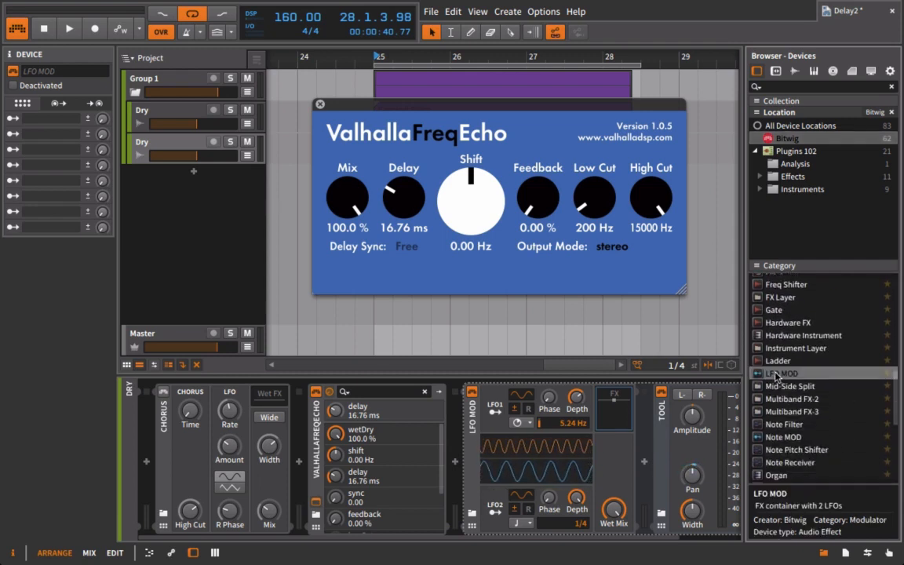
left_click_drag(776, 376, 302, 446)
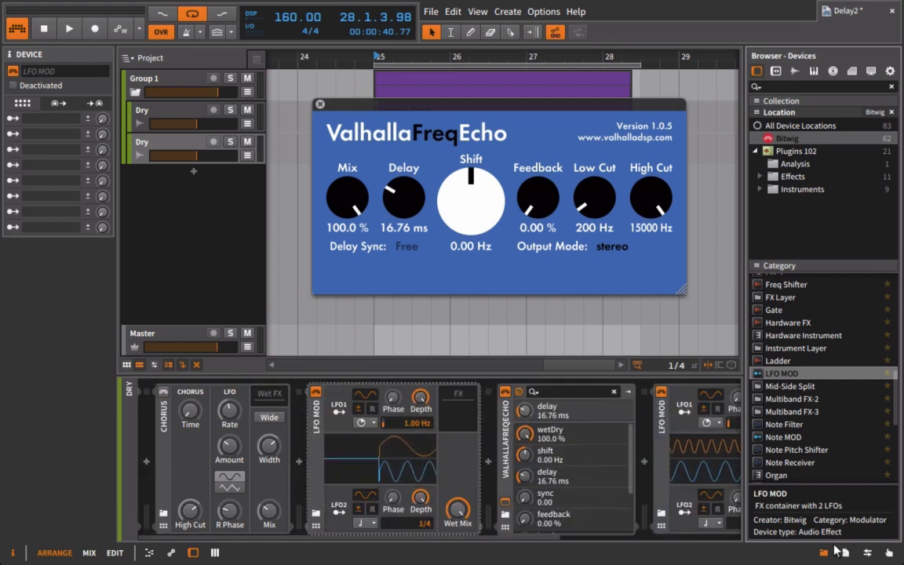
left_click(840, 552)
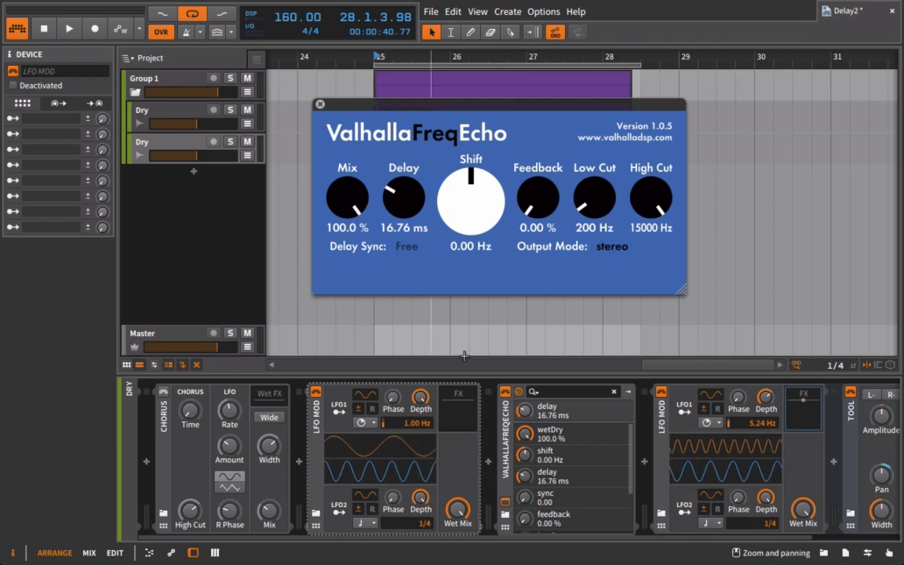
Step: Nest ValhallaFreqEcho in the new LFO MOD's FX chain and set LFO1's rate to 0.54 Hz
left_click_drag(506, 443, 413, 437)
left_click(456, 402)
double_click(414, 423)
left_click(426, 424)
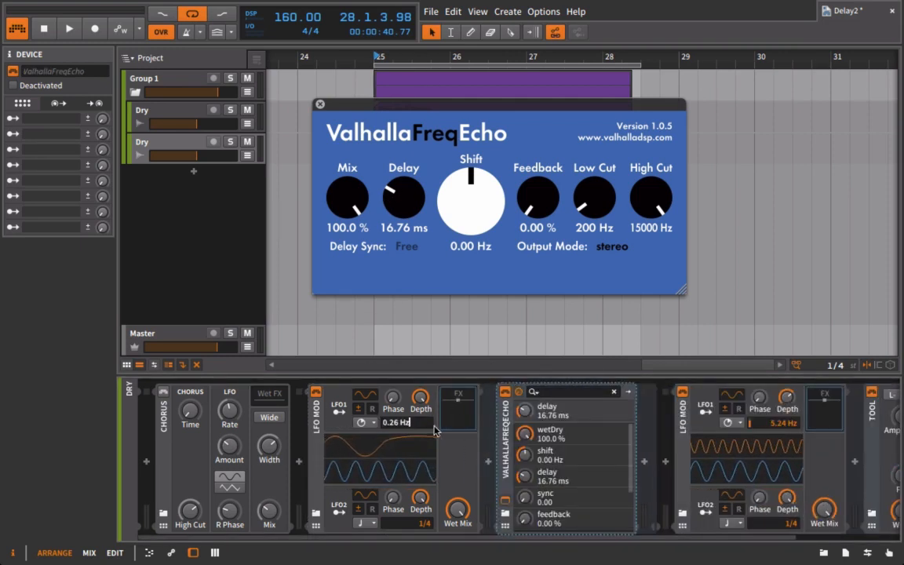
left_click(481, 455)
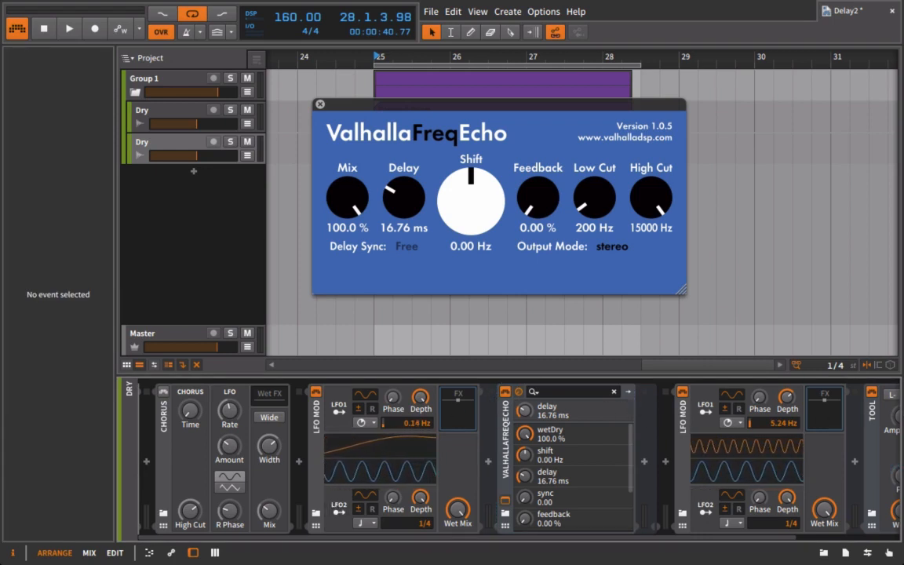
left_click_drag(417, 423, 417, 419)
Step: Map LFO1 to modulate ValhallaFreqEcho's delay and play back the loop
left_click(339, 409)
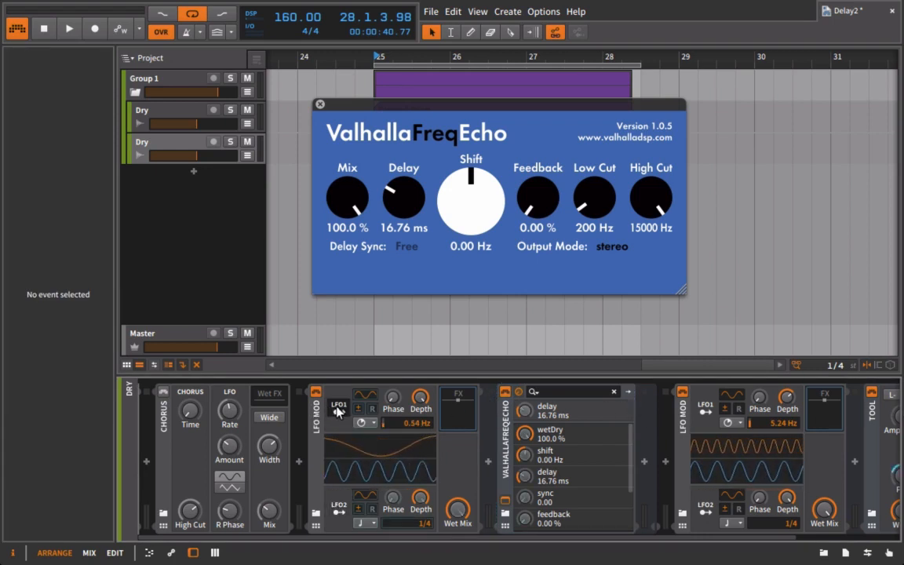
left_click_drag(550, 419, 524, 409)
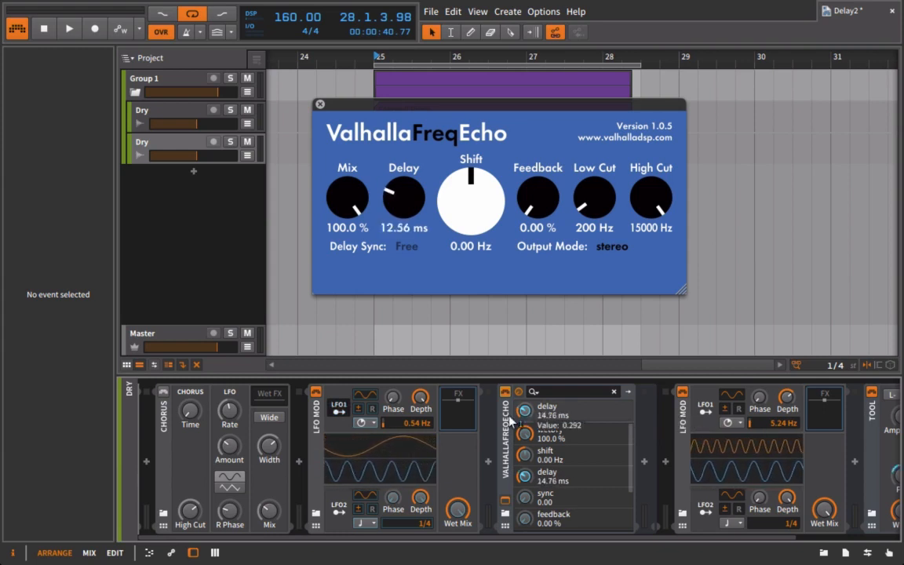
key("space")
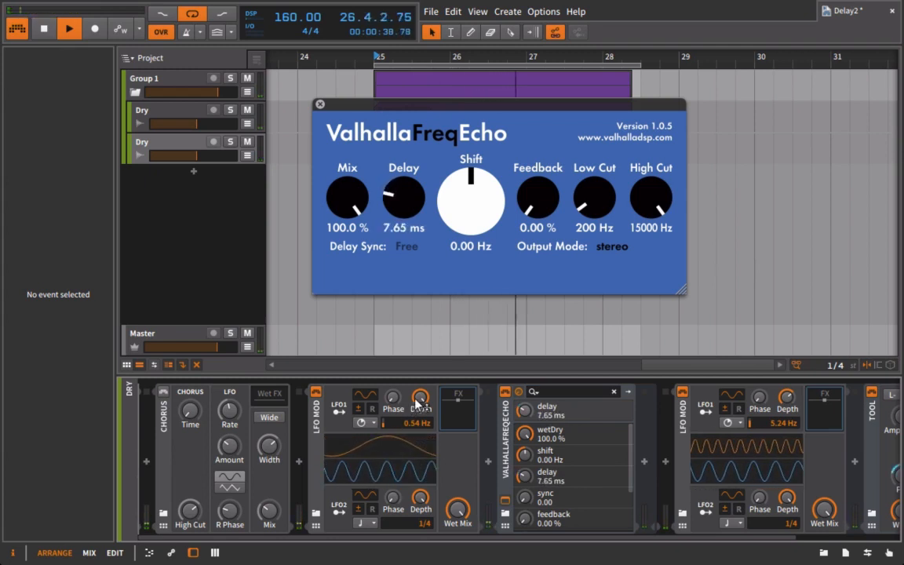
Step: Reduce LFO1's depth, slow its rate to 0.47 Hz and fine-tune ValhallaFreqEcho's base delay to 0.297 during playback
left_click_drag(421, 397, 417, 451)
left_click_drag(419, 361, 418, 357)
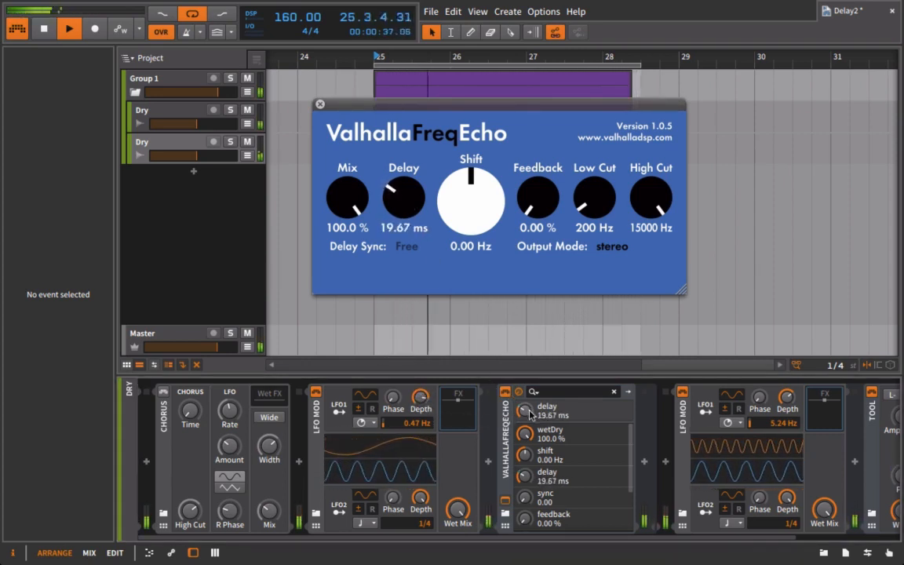
mouse_move(526, 412)
left_mouse_down()
mouse_move(526, 431)
mouse_move(525, 376)
mouse_move(525, 411)
left_mouse_up()
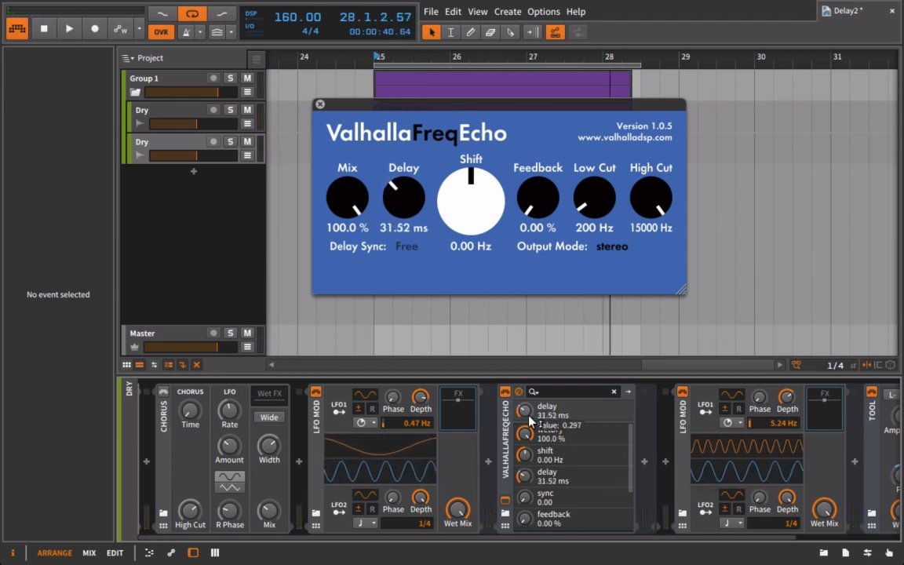
Step: Add a Bitwig Tool device to the Group 1 track
left_click(160, 85)
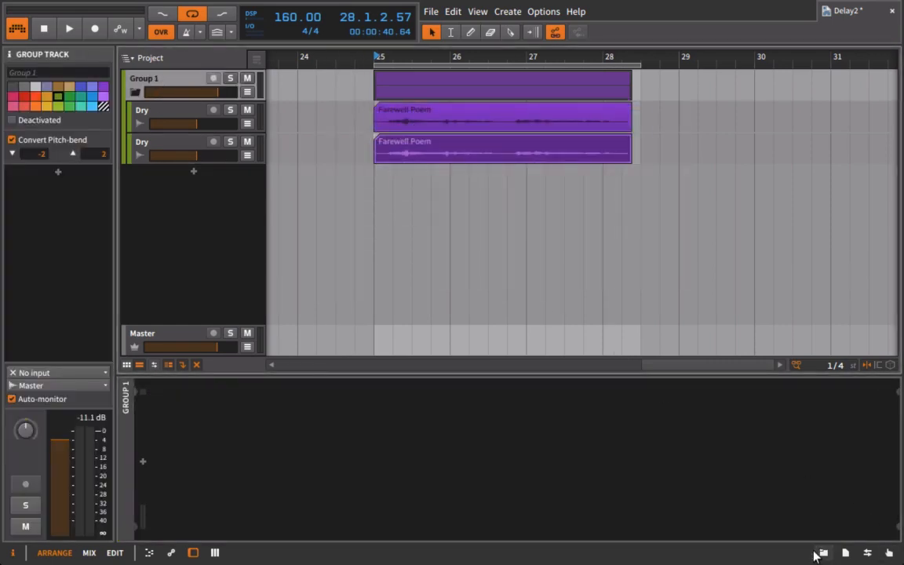
left_click(820, 554)
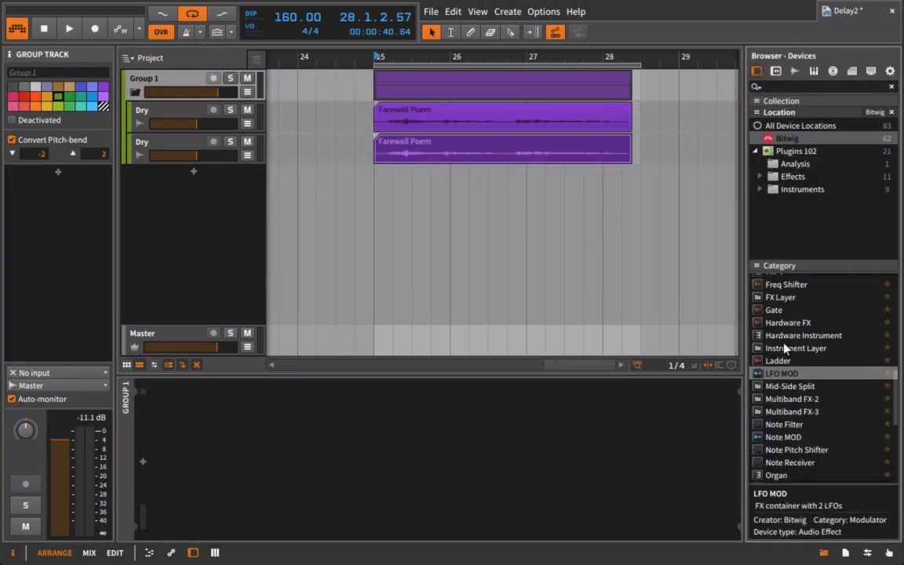
scroll(785, 349, "up", 10)
scroll(803, 377, "down", 6)
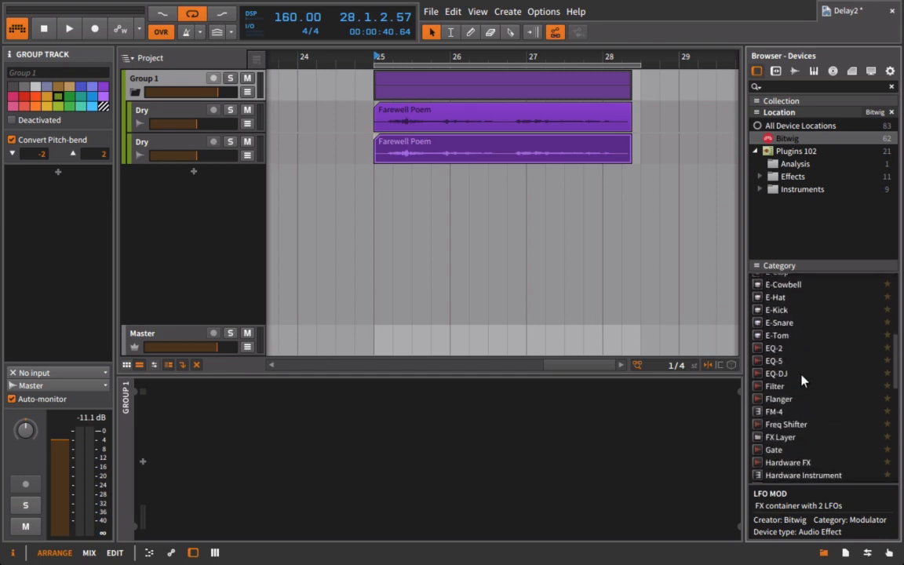
scroll(803, 380, "down", 10)
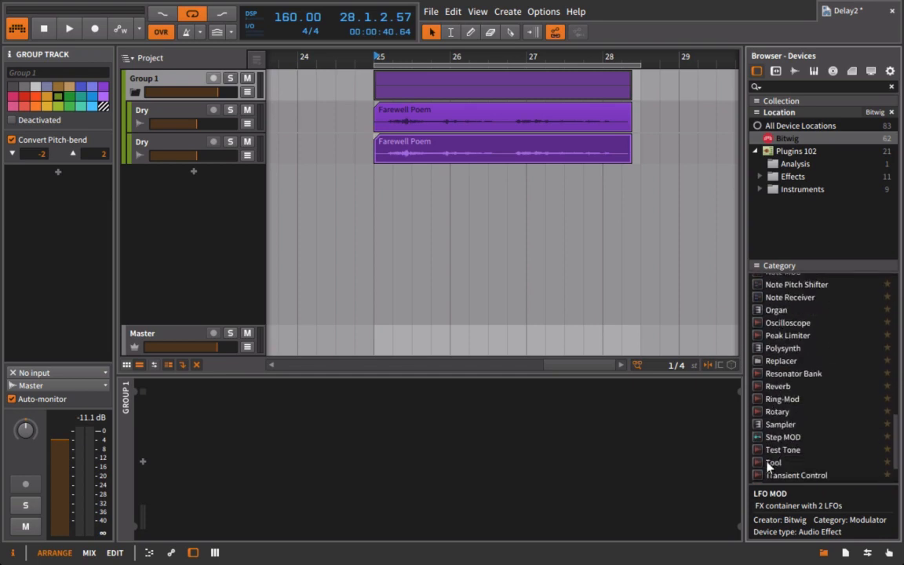
left_click_drag(770, 463, 137, 80)
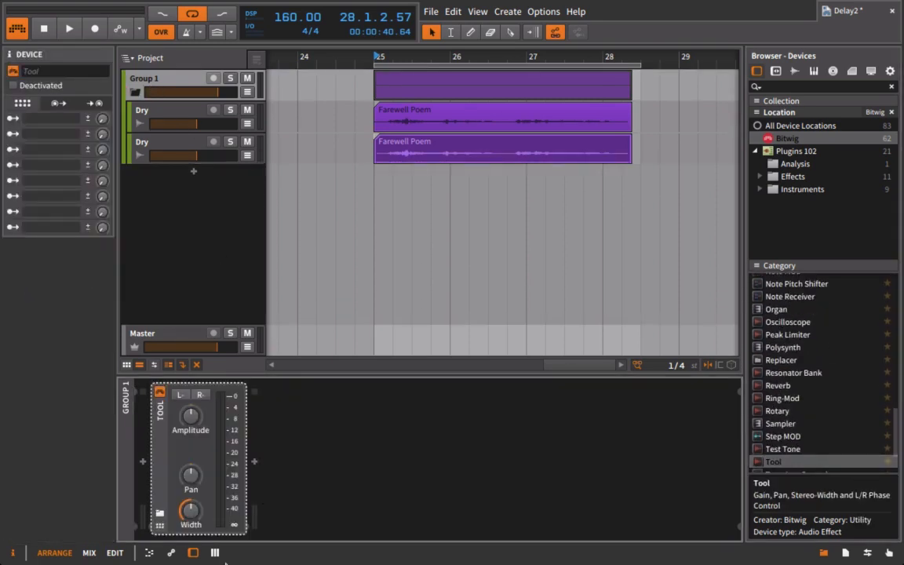
Step: Widen the Tool's stereo width to 152% during playback and toggle the device's bypass to compare the sound
key("space")
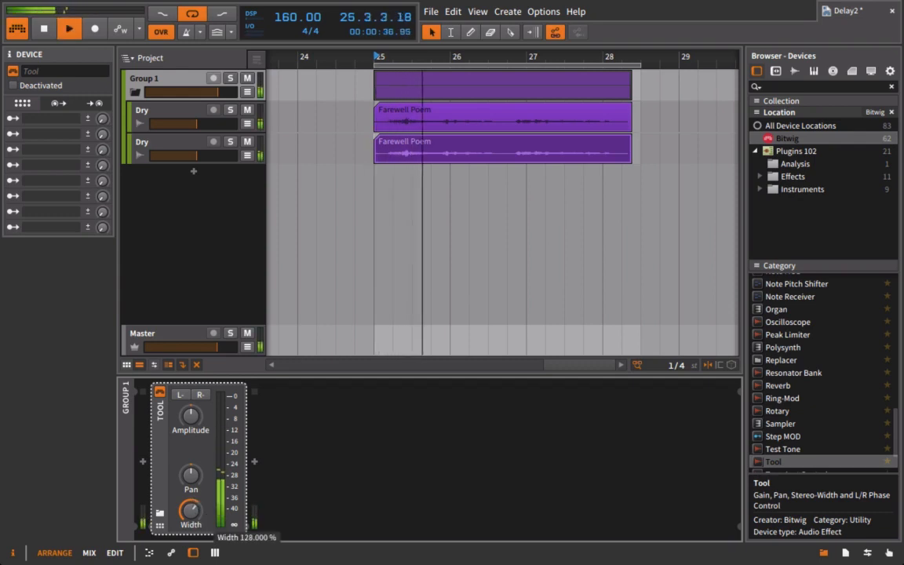
left_click(161, 392)
left_click(161, 393)
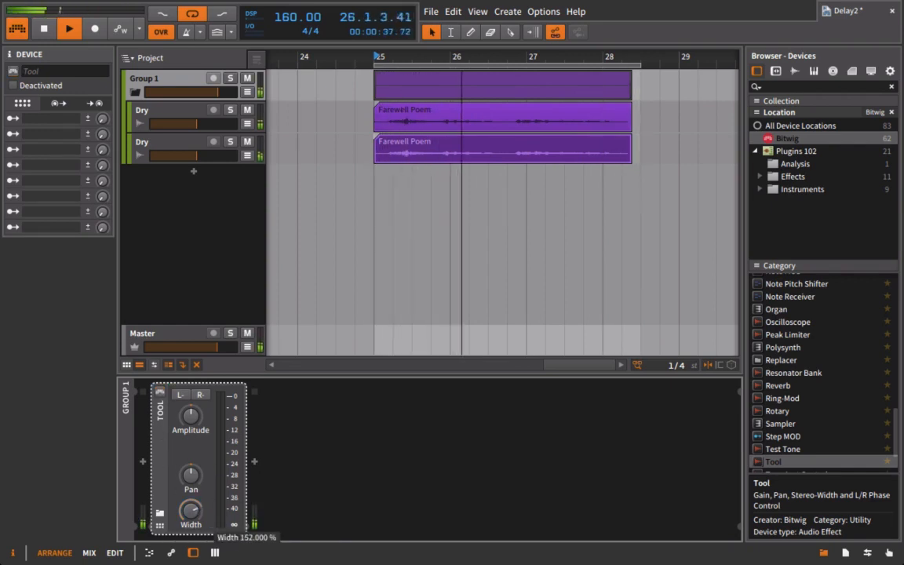
key("space")
Step: Rename the second Dry track as Wet
left_click(142, 134)
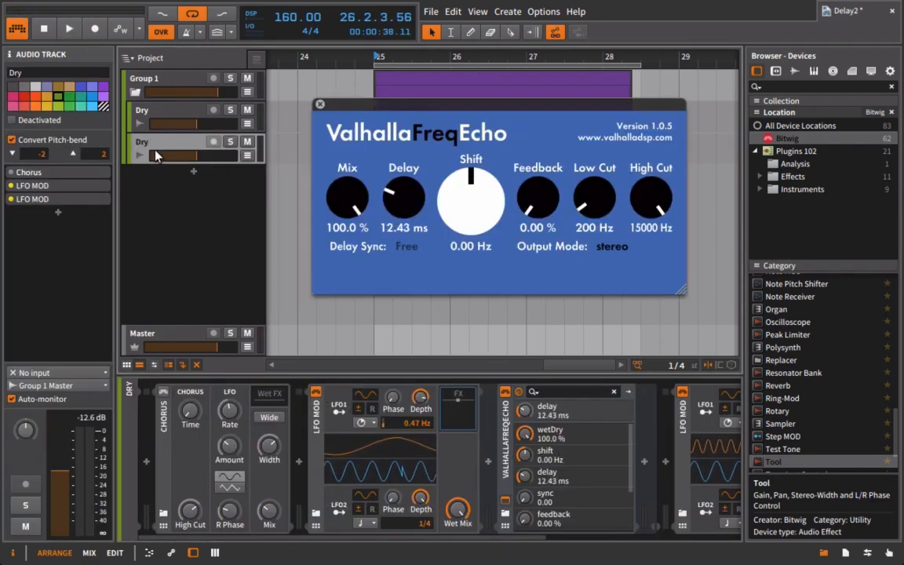
double_click(139, 138)
type("Wet")
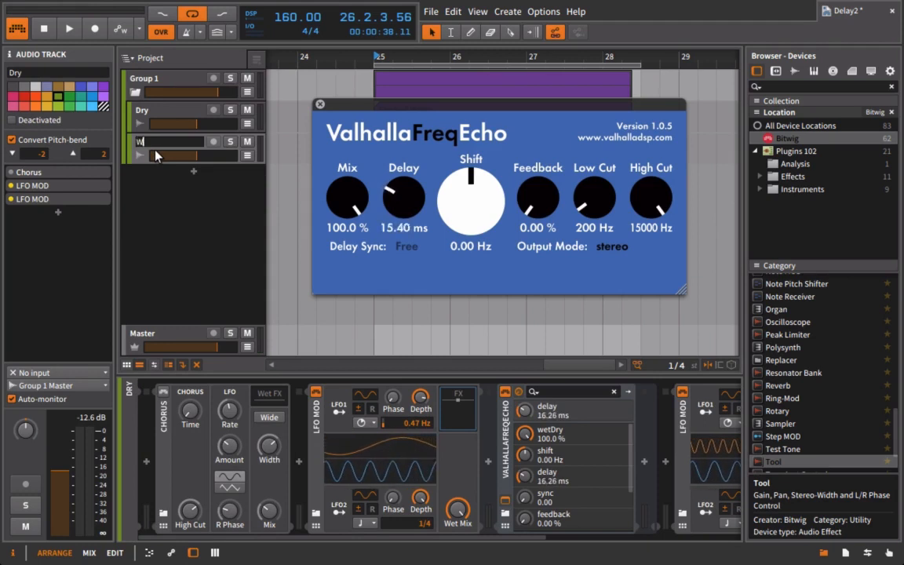
key("Return")
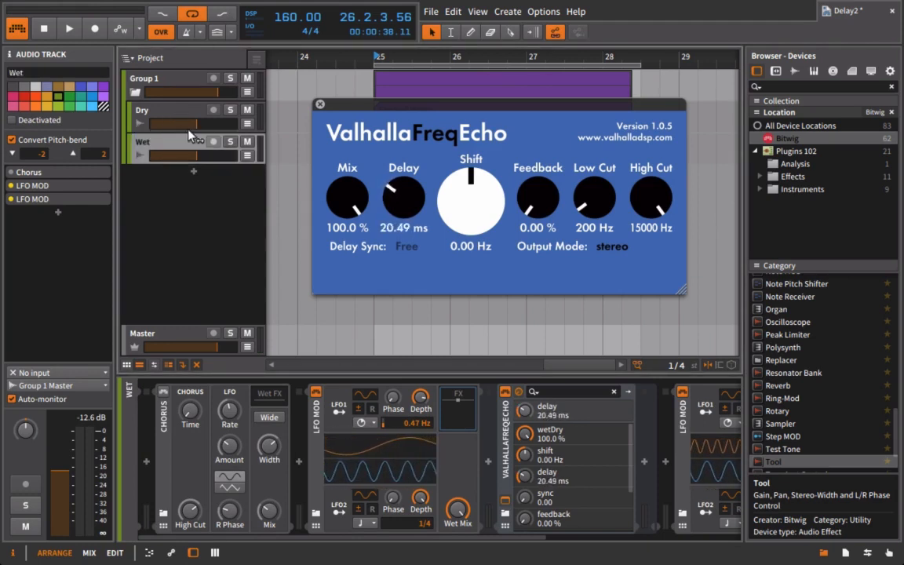
Step: Balance the two tracks during playback, trying Dry at about -26.6 dB, then raising Dry and lowering Wet
key("space")
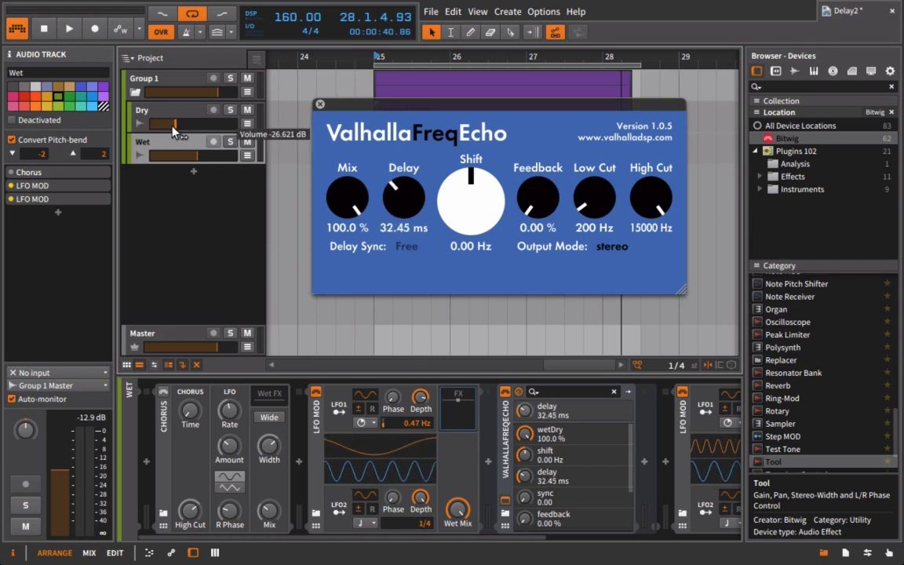
key("space")
left_click_drag(174, 132, 188, 157)
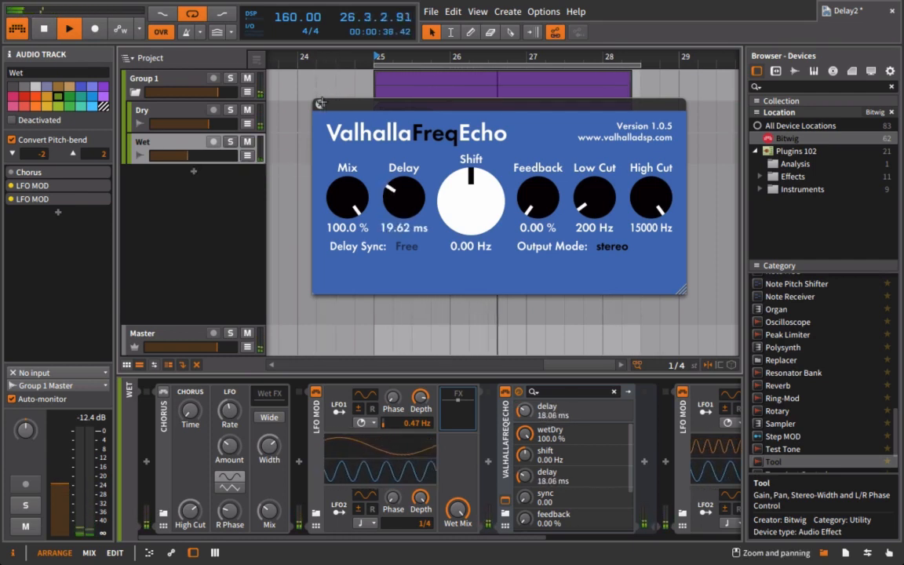
Step: Raise the Wet track's volume during playback, and stop playback
left_click_drag(188, 156, 204, 156)
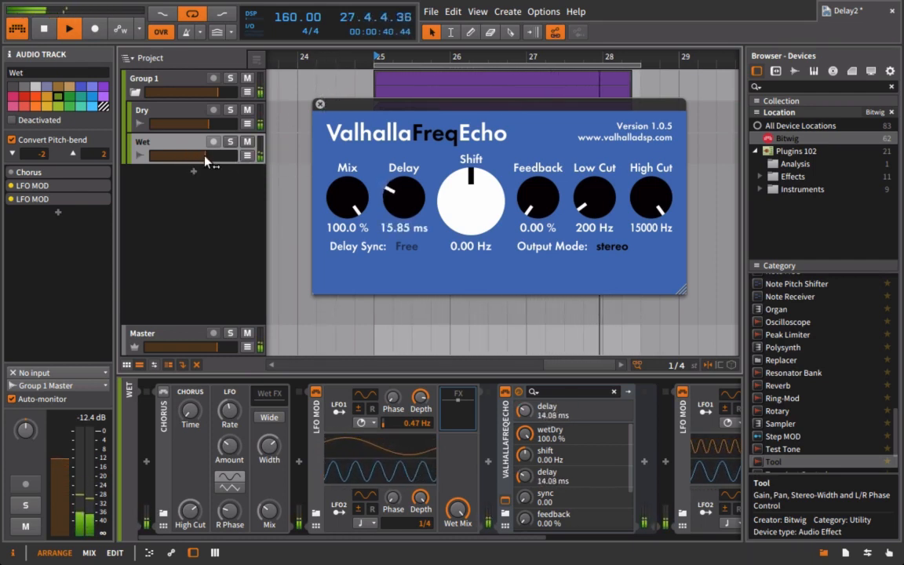
key("space")
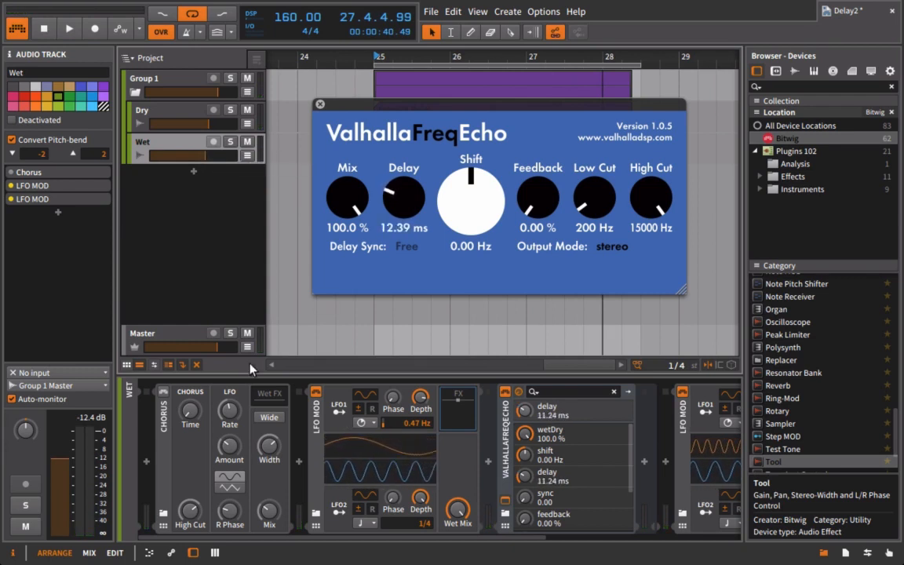
Step: Add the TAL-Chorus-LX-64 plugin to the Dry track, hide the browser, and move the plugin window over the arranger
mouse_move(284, 515)
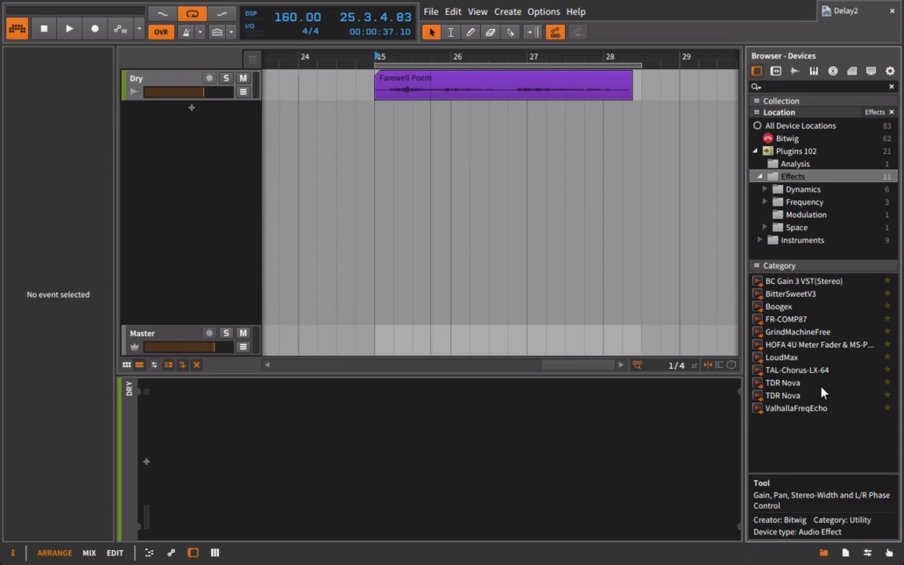
left_click(778, 372)
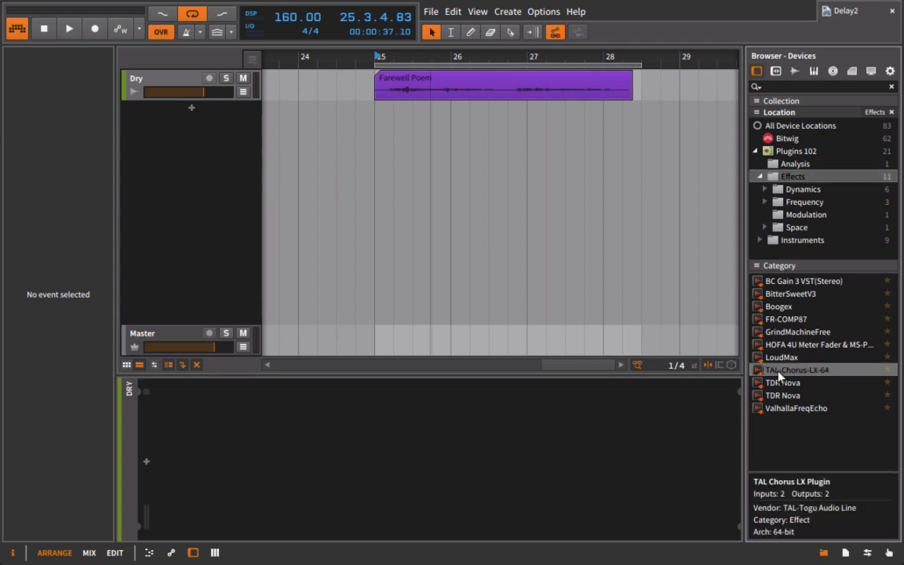
left_click_drag(777, 375, 160, 82)
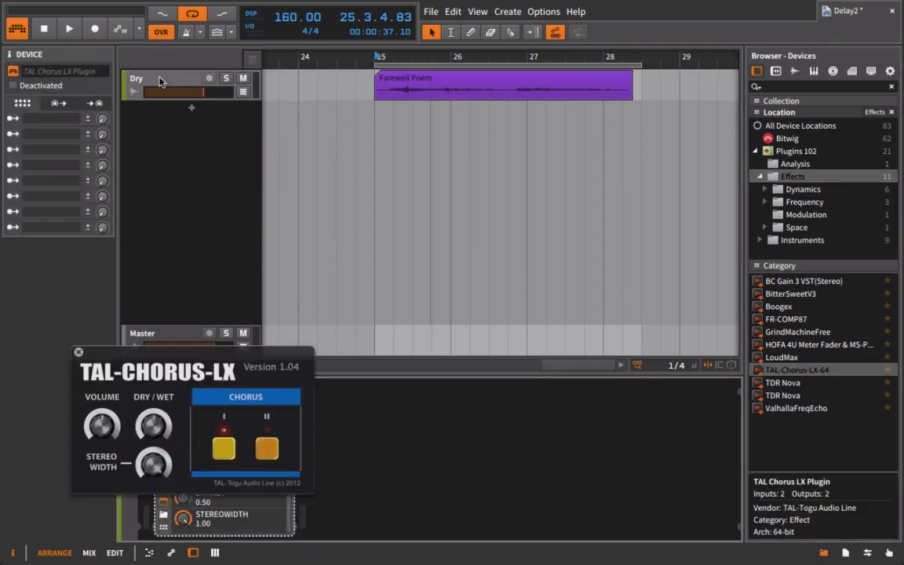
left_click(823, 552)
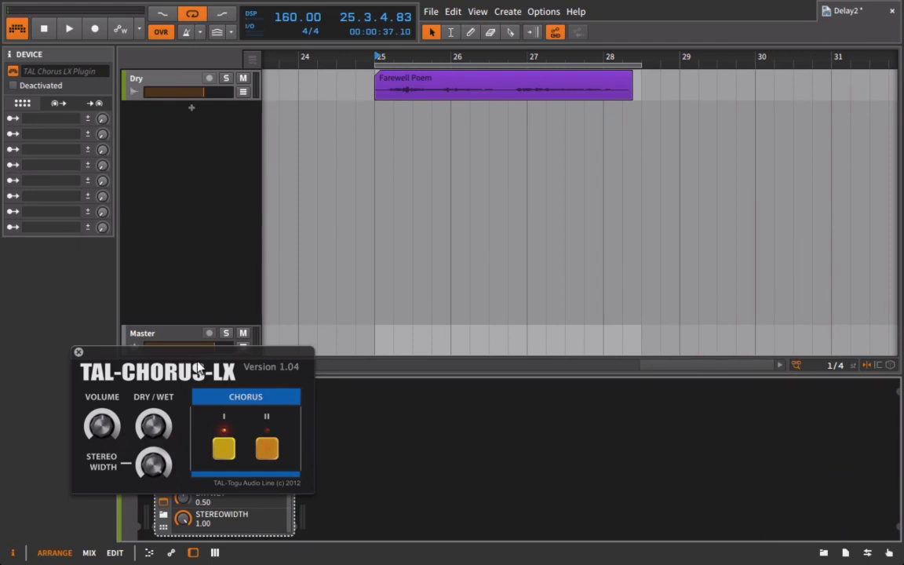
left_click_drag(205, 351, 506, 194)
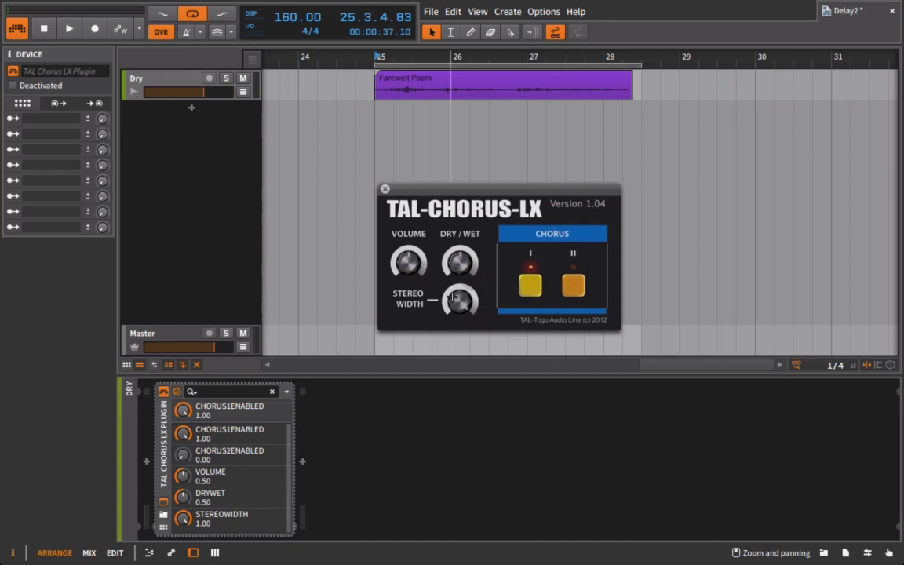
Step: Switch off Chorus I and audition the vocal while reducing the stereo width to 0.51 and on to 0.00
left_click(529, 286)
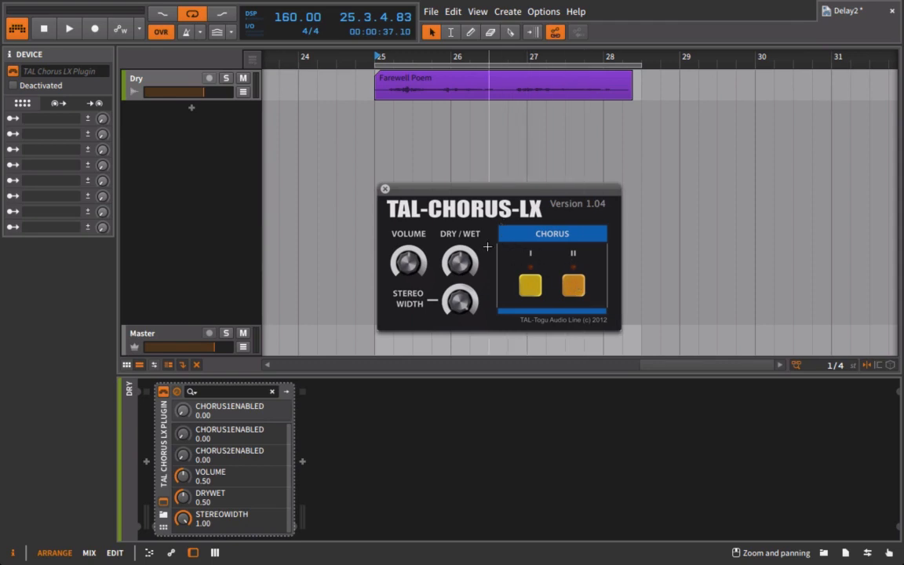
key("space")
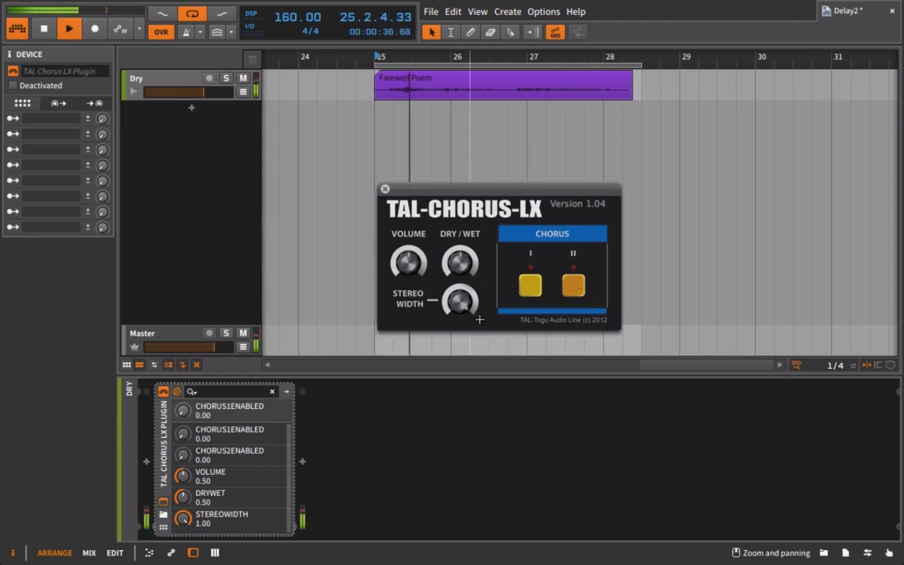
left_click_drag(460, 301, 484, 207)
key("space")
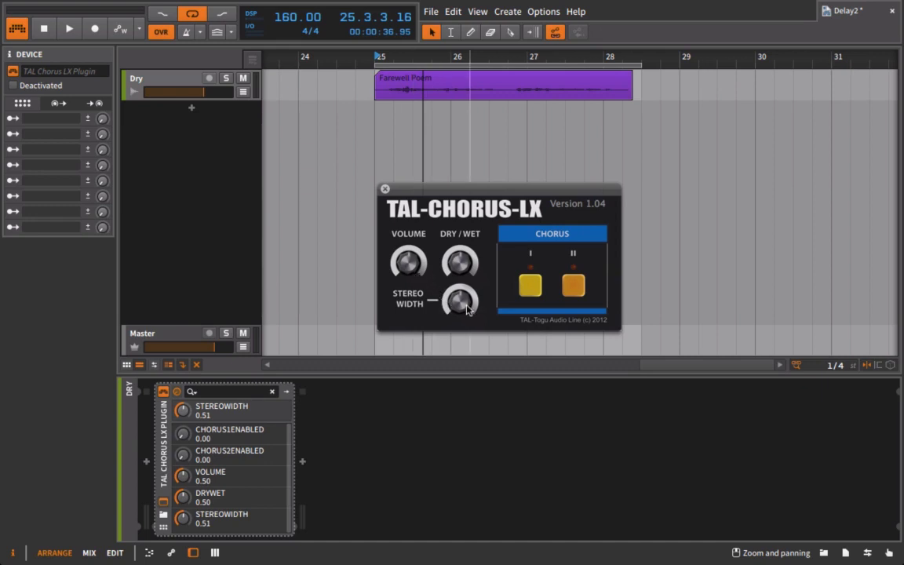
left_click_drag(465, 302, 456, 342)
key("space")
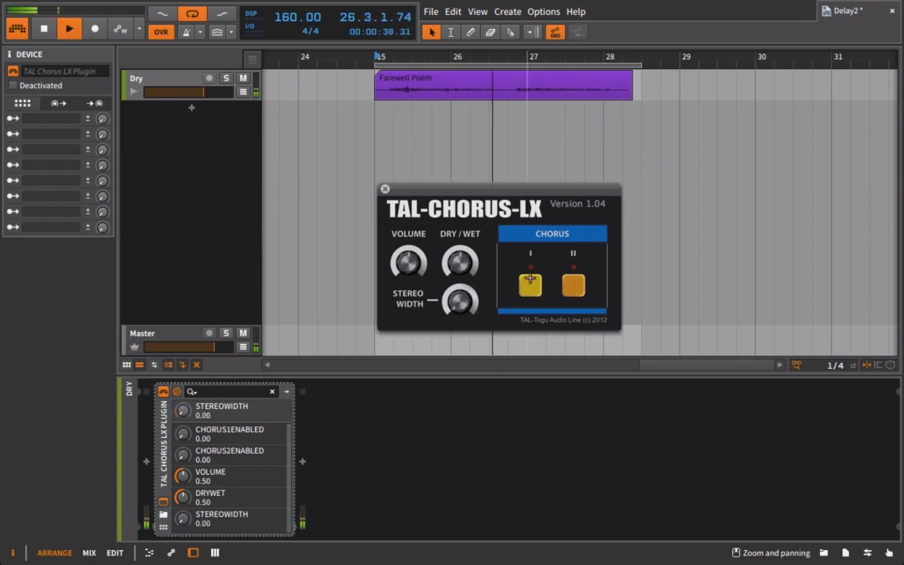
Step: Enable Chorus I and tune it during playback: stereo width 0.78, dry/wet first 0.44 and finally 0.47, volume 0.41
left_click(530, 286)
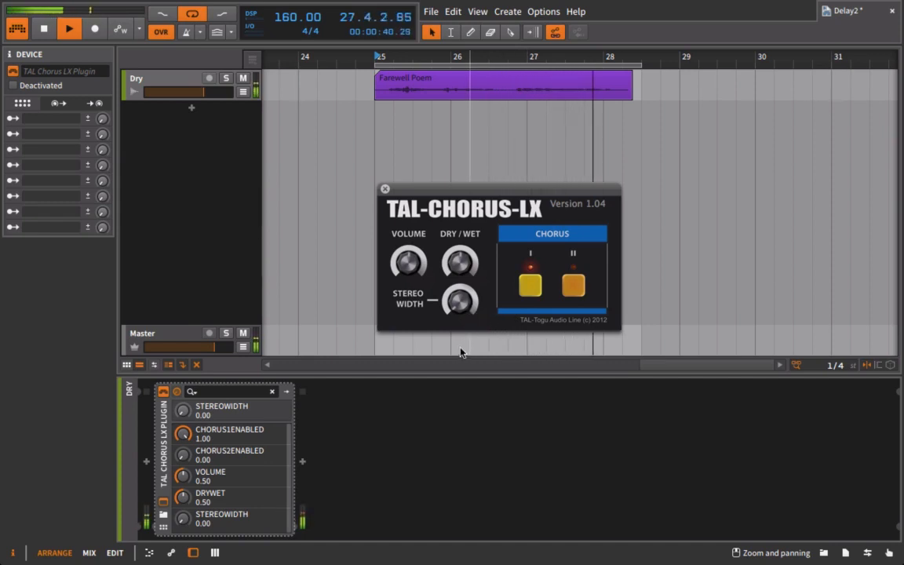
left_click_drag(455, 307, 485, 67)
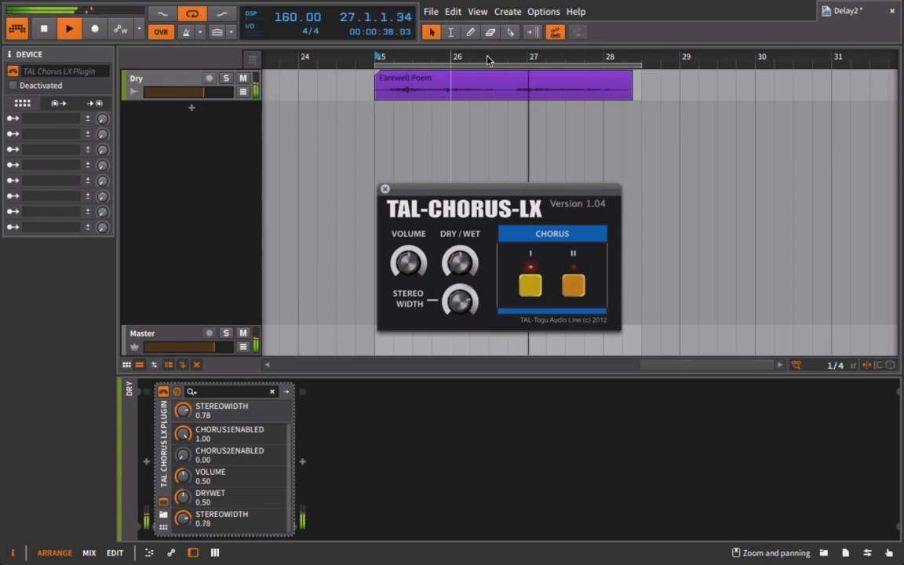
left_click_drag(456, 263, 451, 282)
key("space")
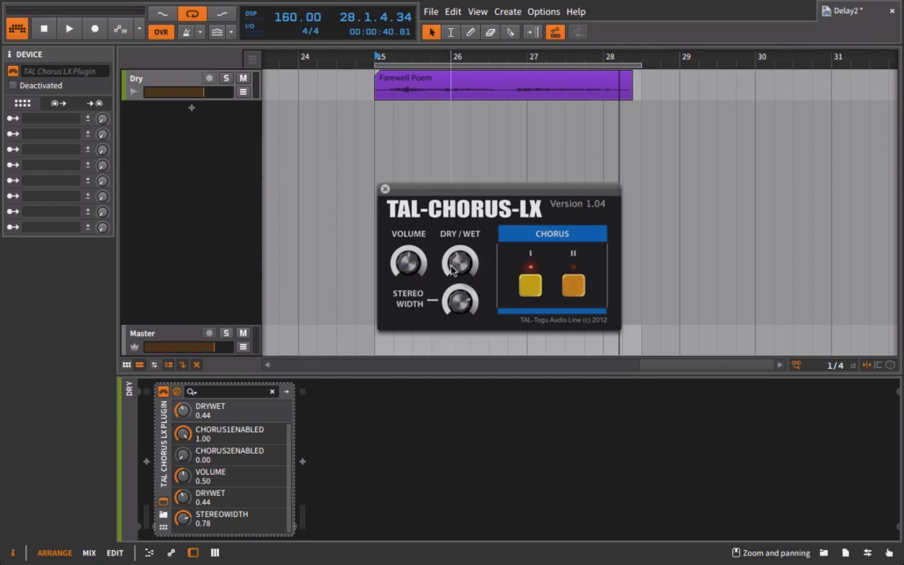
key("space")
mouse_move(459, 265)
left_mouse_down()
mouse_move(476, 57)
mouse_move(467, 255)
mouse_move(458, 283)
mouse_move(431, 293)
mouse_move(461, 261)
left_mouse_up()
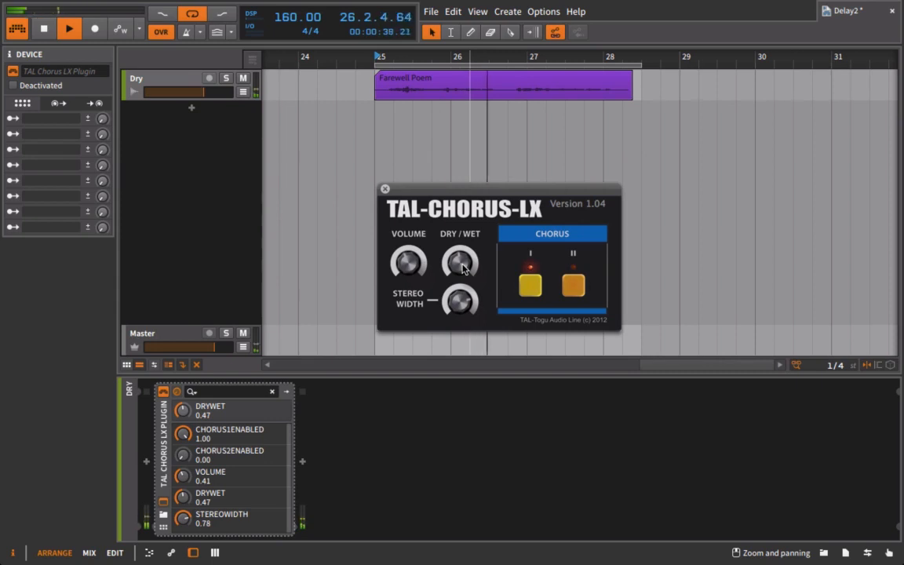
key("space")
Step: Replace Chorus I with Chorus II, and set the stereo width to 0.70 and dry/wet to 0.61 during playback
left_click(529, 286)
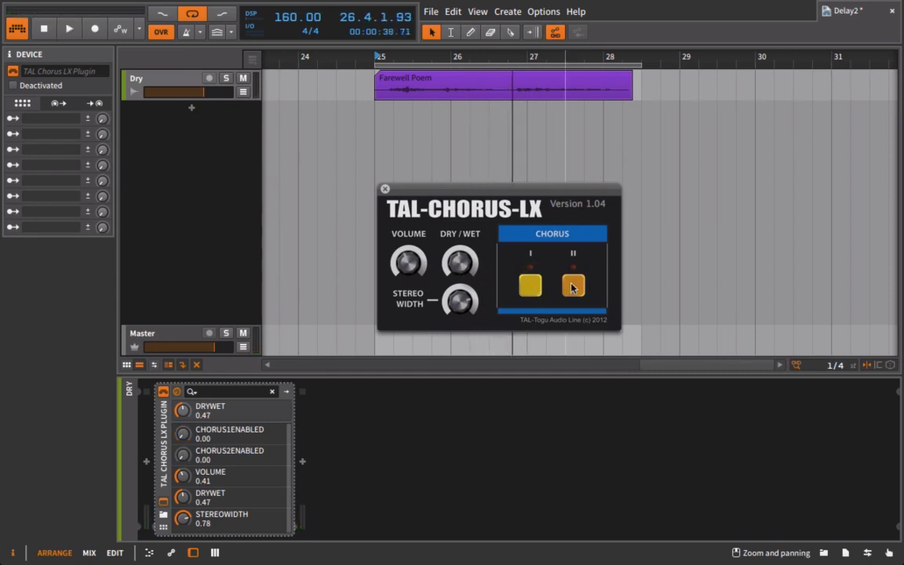
left_click(573, 286)
key("space")
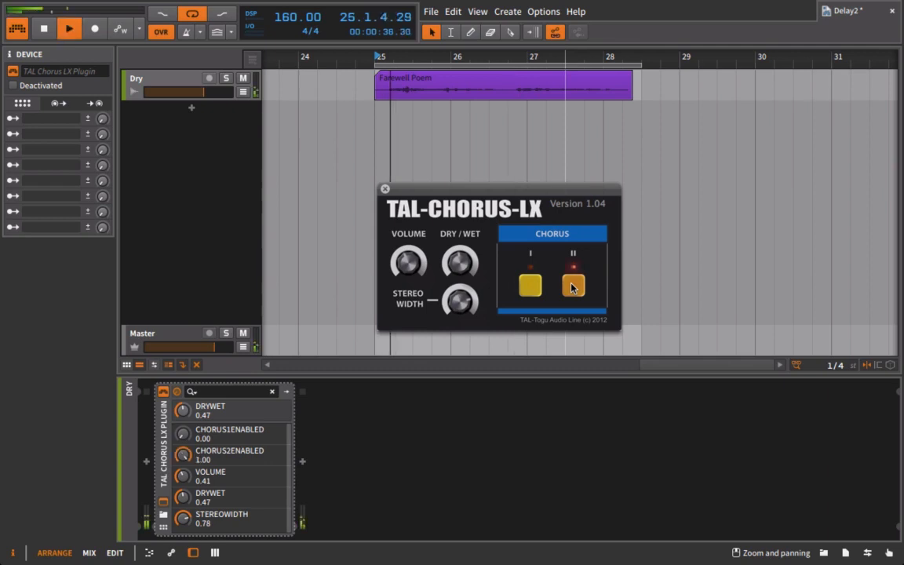
left_click_drag(460, 302, 450, 335)
left_click_drag(469, 260, 522, 288)
Step: Enable Chorus I alongside Chorus II and compare the vocal with the plugin bypassed and active during playback
left_click(524, 291)
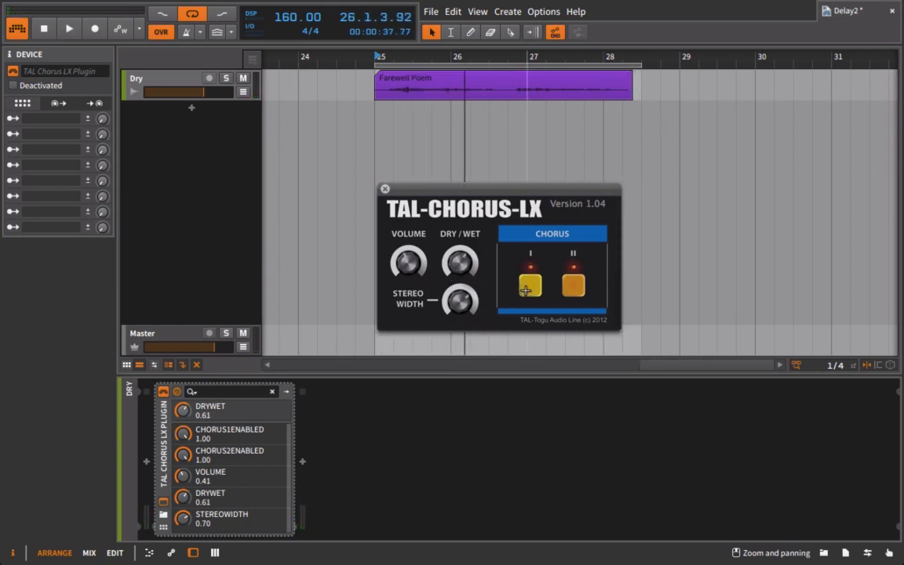
key("space")
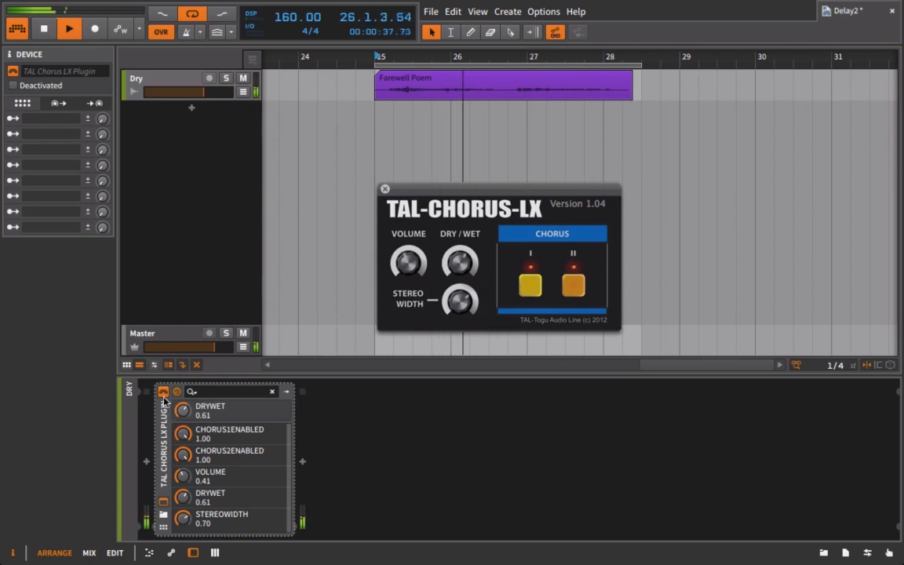
left_click(164, 393)
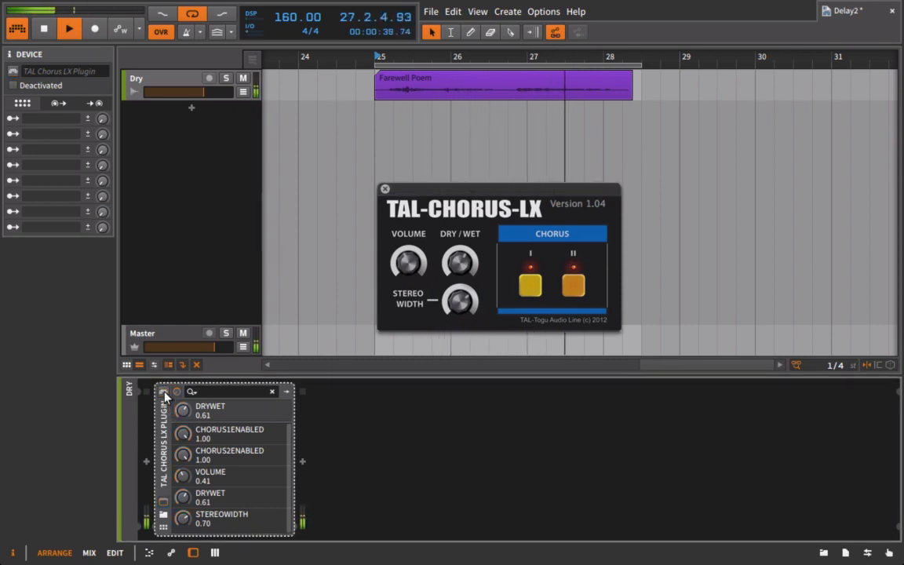
left_click(164, 393)
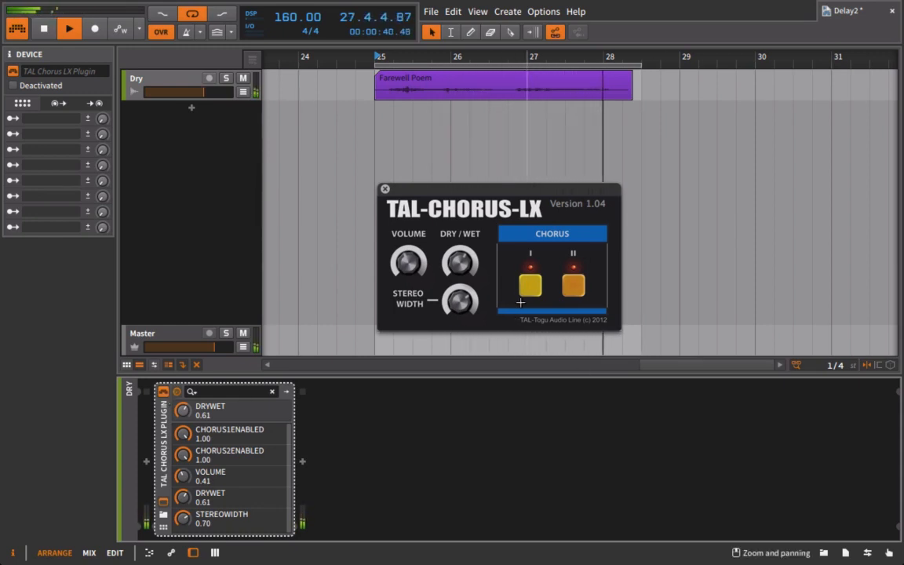
key("space")
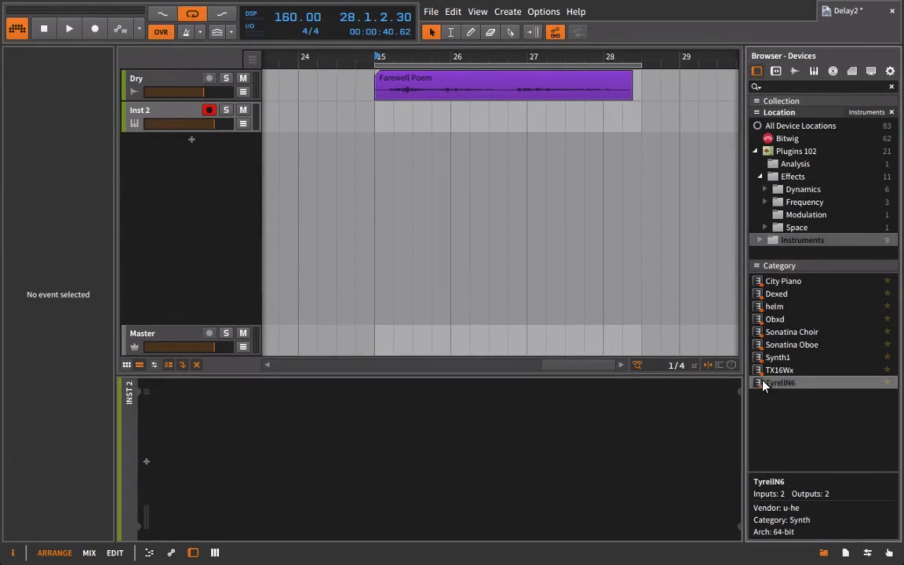
Step: Load the TyrellN6 synth onto the Inst 2 track
left_click_drag(765, 385, 177, 111)
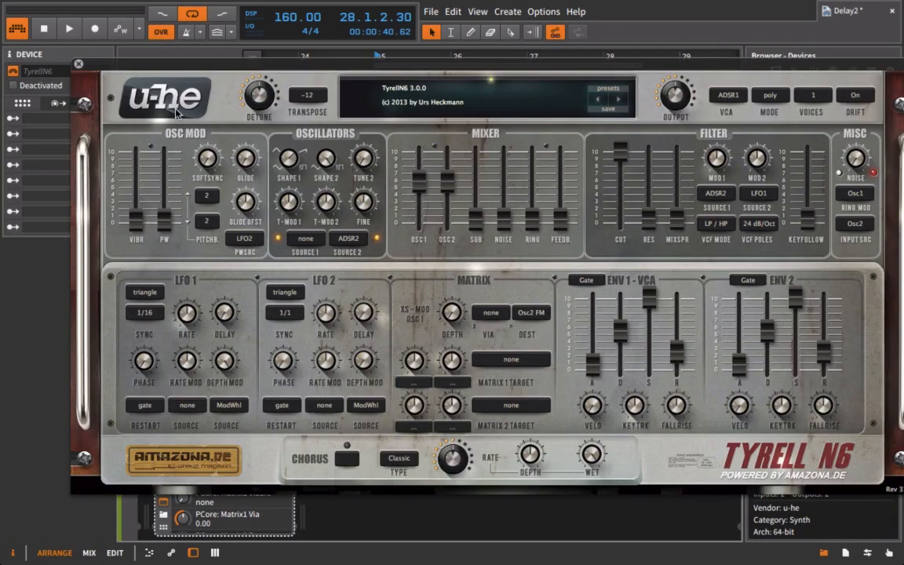